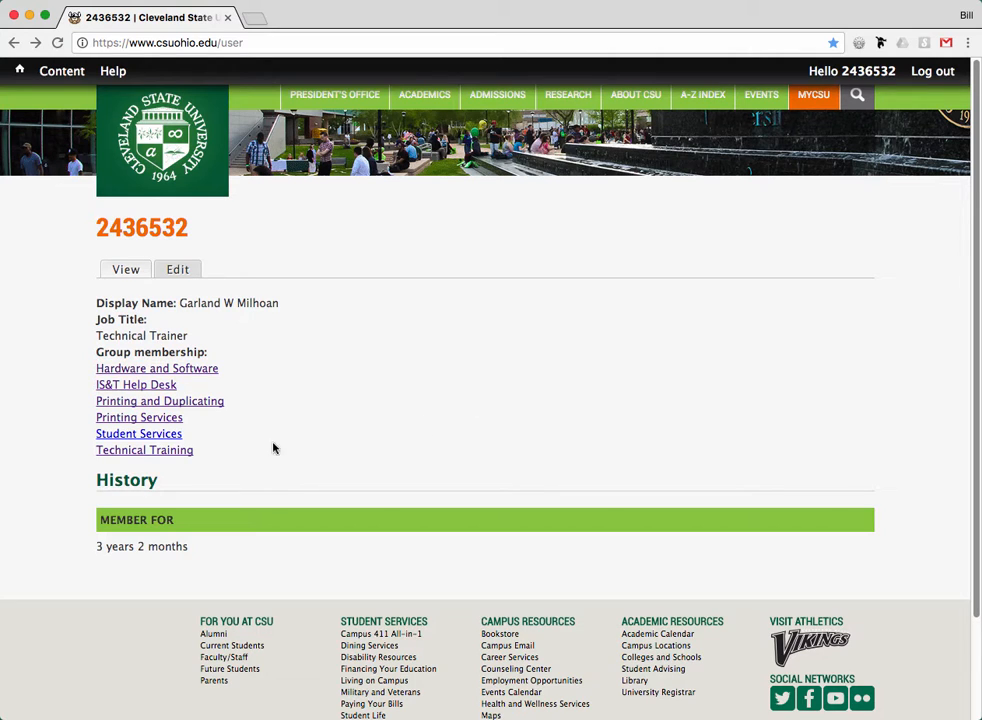
Open the Technical Training group's page for editing and go to its Body text editor
{"action": "left_click", "coordinate": [125, 455]}
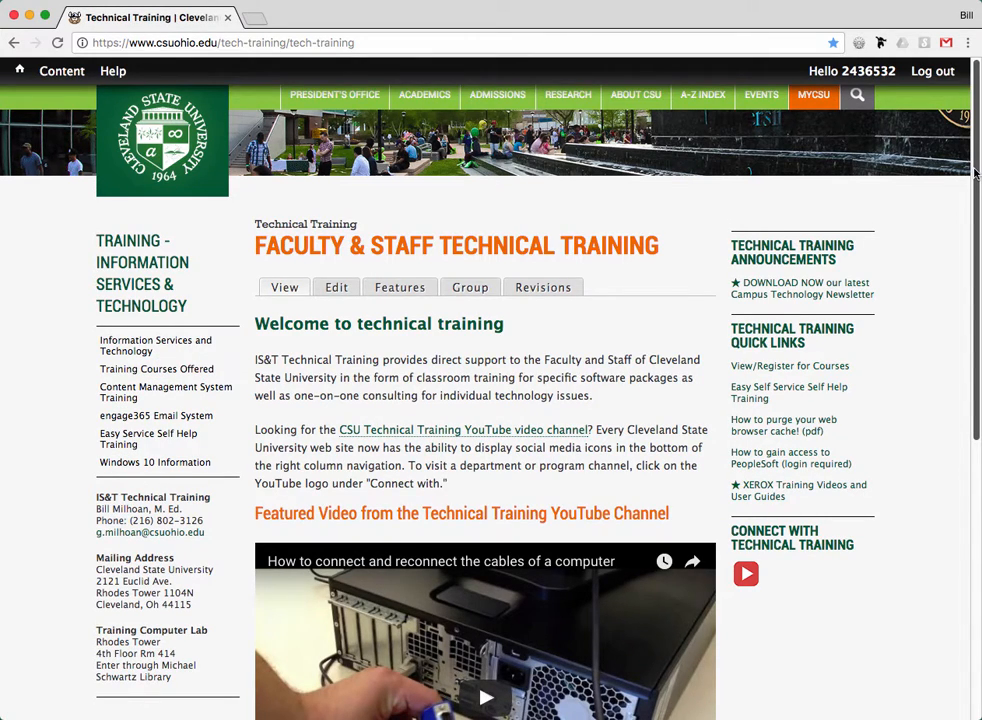
{"action": "mouse_move", "coordinate": [975, 175]}
{"action": "left_mouse_down"}
{"action": "mouse_move", "coordinate": [976, 262]}
{"action": "mouse_move", "coordinate": [975, 170]}
{"action": "left_mouse_up"}
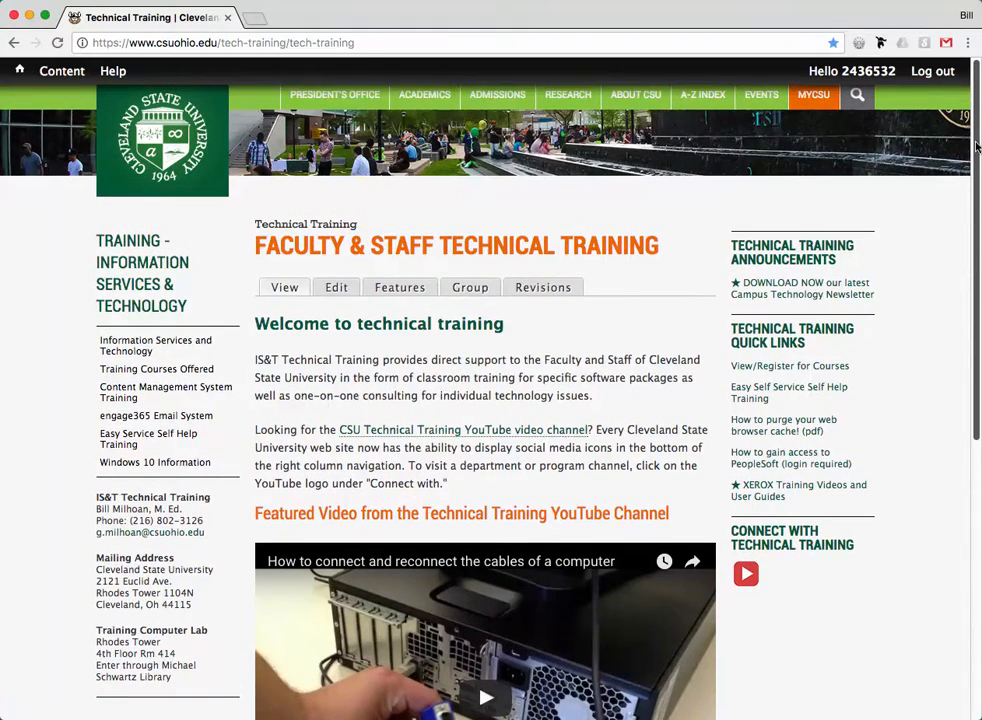
{"action": "left_click", "coordinate": [338, 288]}
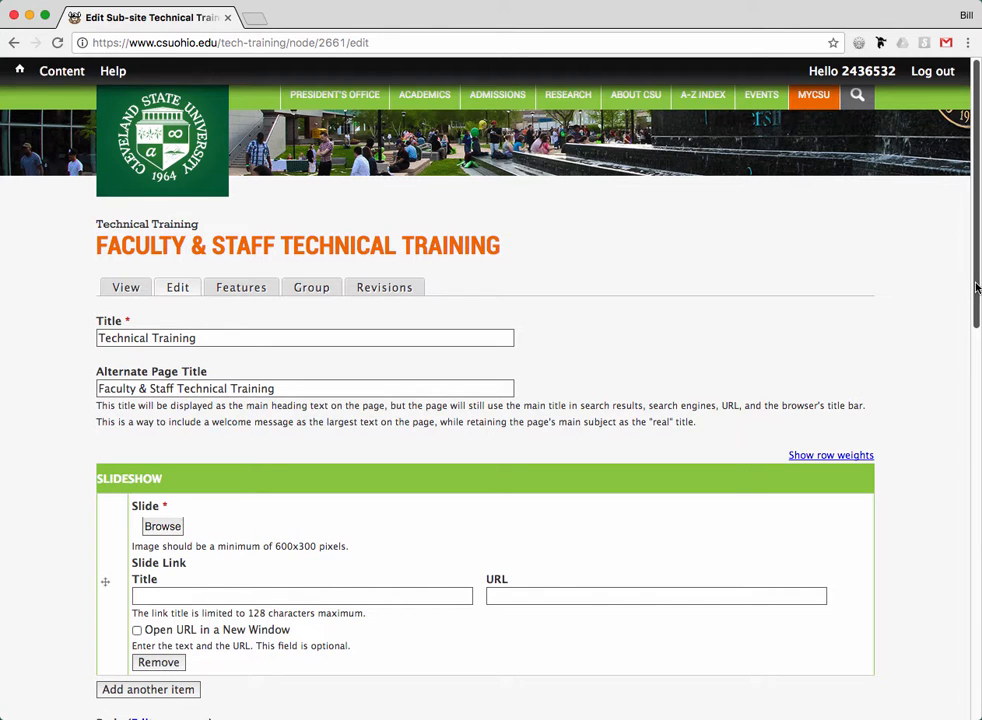
{"action": "left_click_drag", "start_coordinate": [976, 290], "coordinate": [955, 478]}
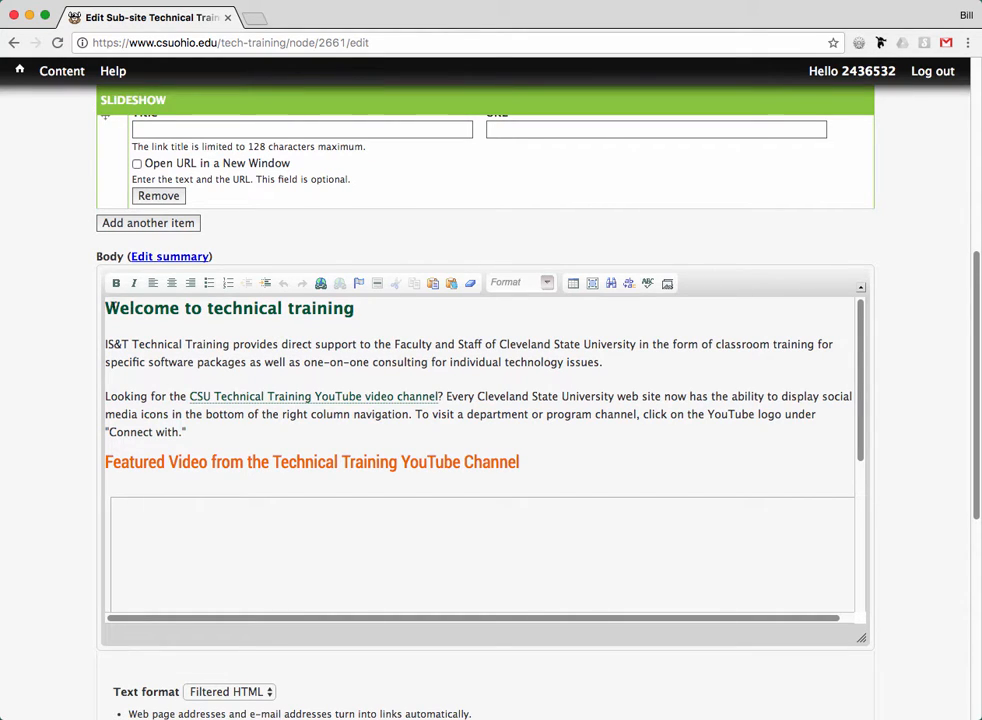
Highlight the welcome heading, the two body paragraphs and the featured video heading in turn to review the page content
{"action": "left_click_drag", "start_coordinate": [105, 308], "coordinate": [363, 310]}
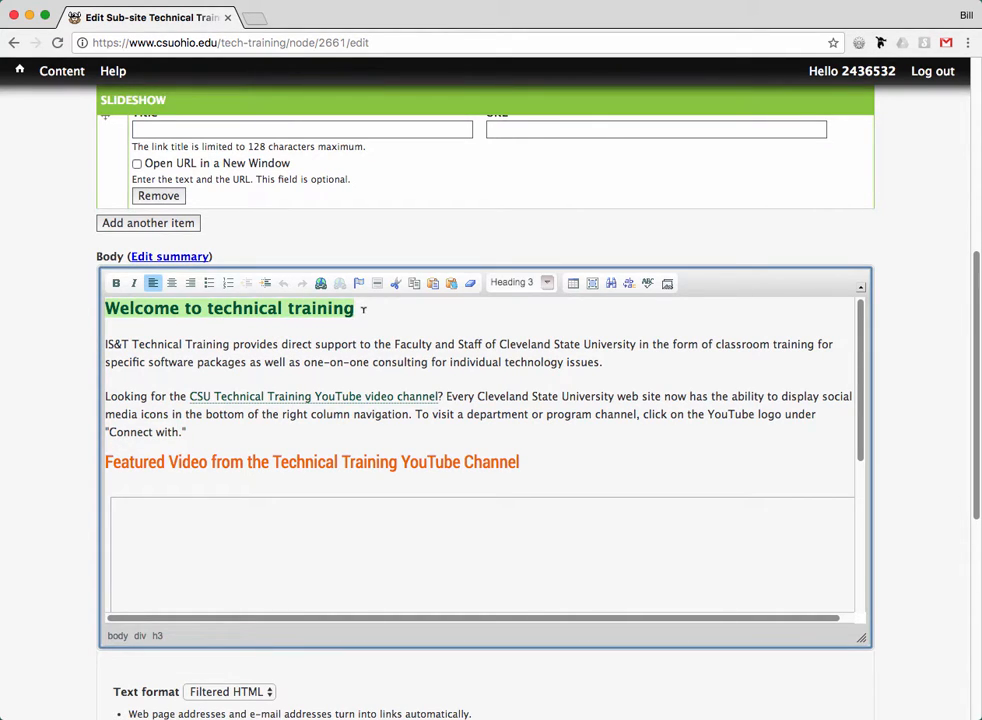
{"action": "left_click_drag", "start_coordinate": [131, 344], "coordinate": [181, 364]}
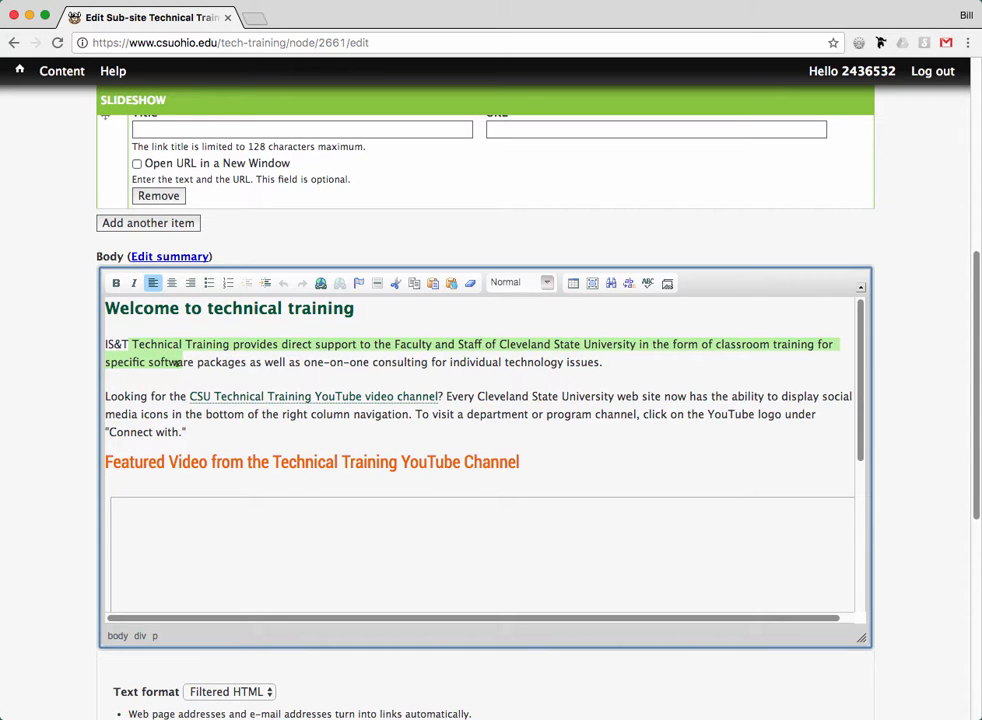
{"action": "left_click_drag", "start_coordinate": [105, 396], "coordinate": [186, 432]}
{"action": "left_click_drag", "start_coordinate": [143, 462], "coordinate": [473, 461]}
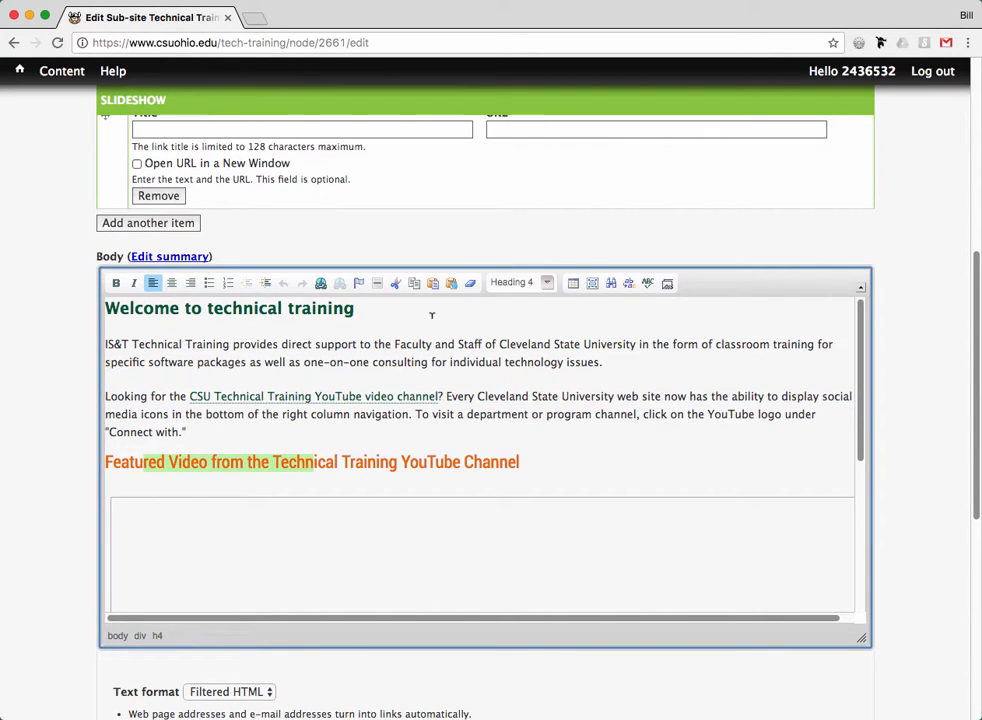
{"action": "left_click", "coordinate": [397, 311]}
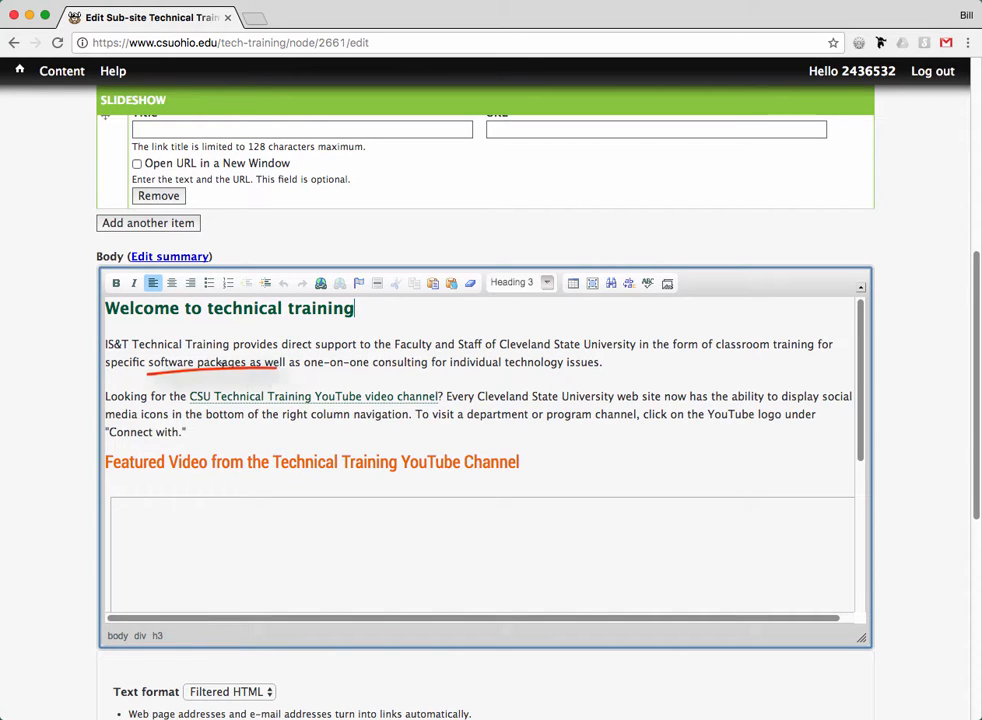
Try bold and italic on the word "Training" in the first paragraph and remove both styles again
{"action": "left_click", "coordinate": [203, 344]}
{"action": "double_click", "coordinate": [203, 344]}
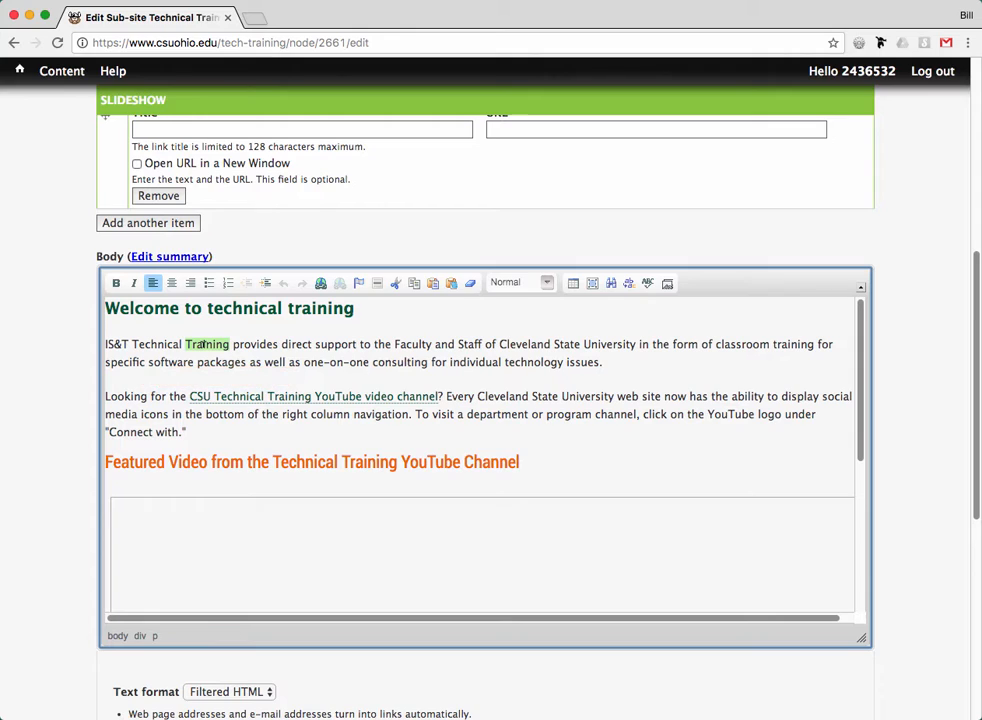
{"action": "left_click", "coordinate": [116, 285]}
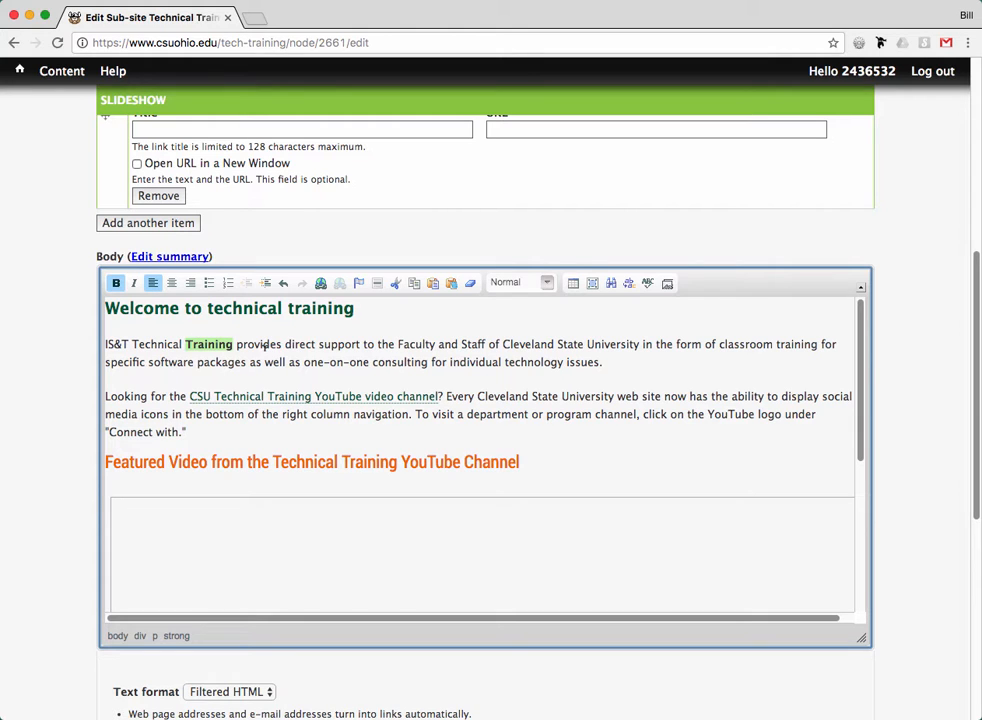
{"action": "left_click", "coordinate": [134, 284]}
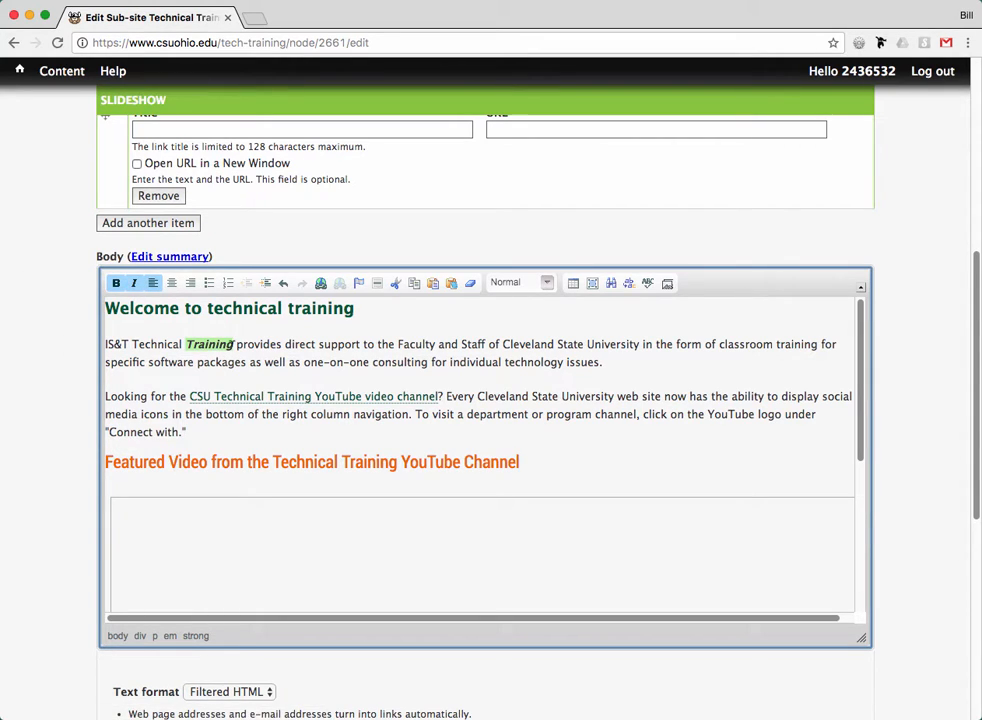
{"action": "left_click", "coordinate": [135, 284]}
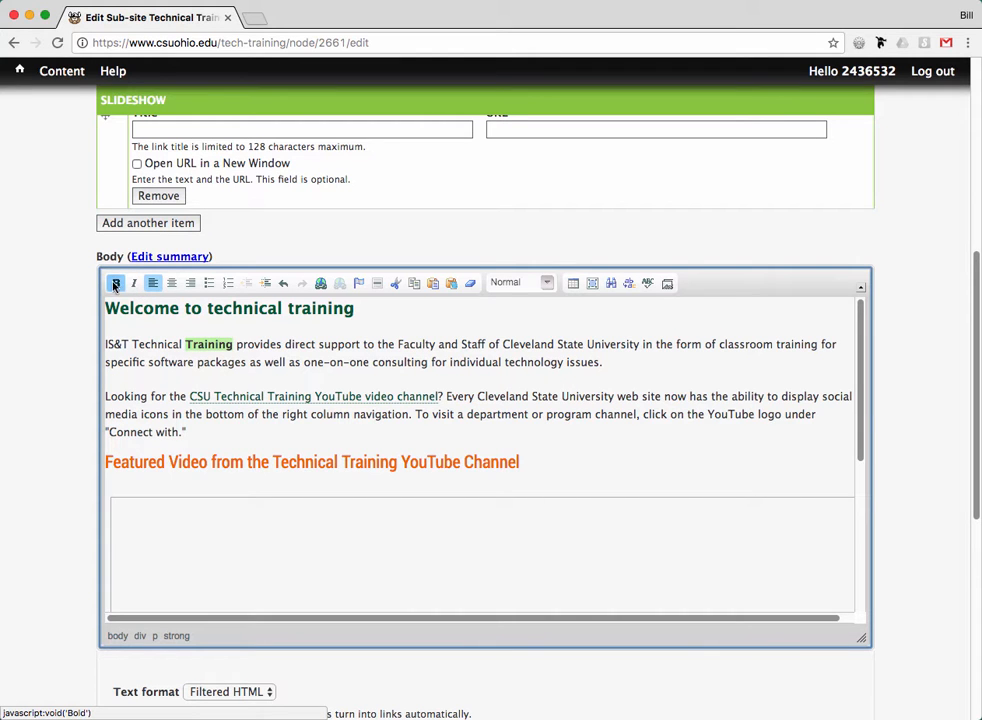
{"action": "left_click", "coordinate": [115, 283]}
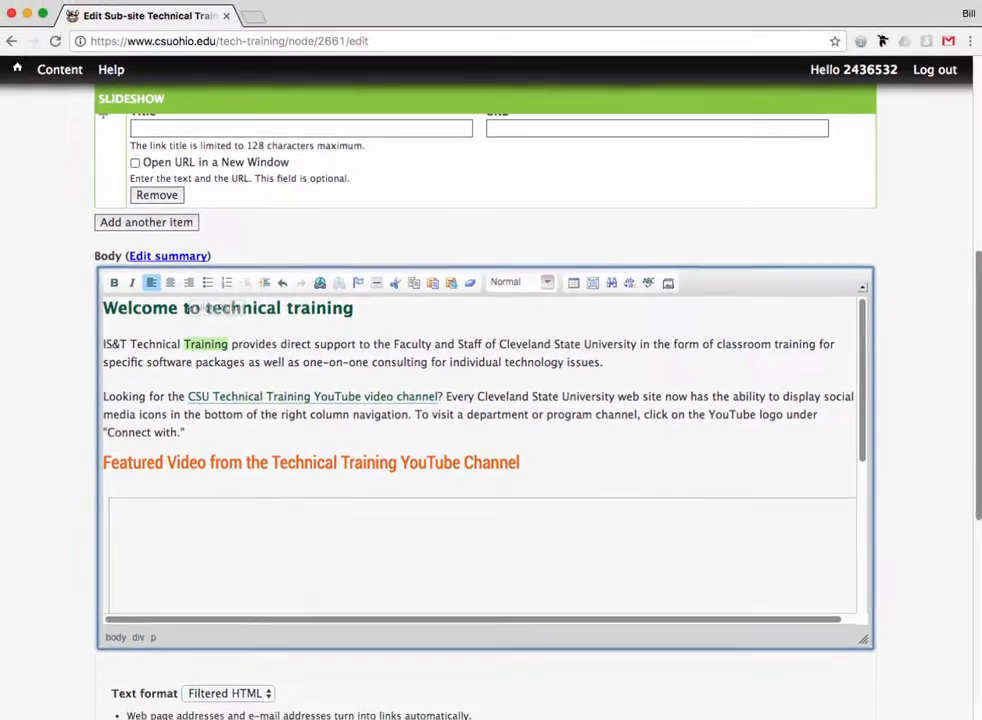
Try centre and right alignment on the "Welcome to technical training" heading and return it to left alignment
{"action": "left_click", "coordinate": [55, 292]}
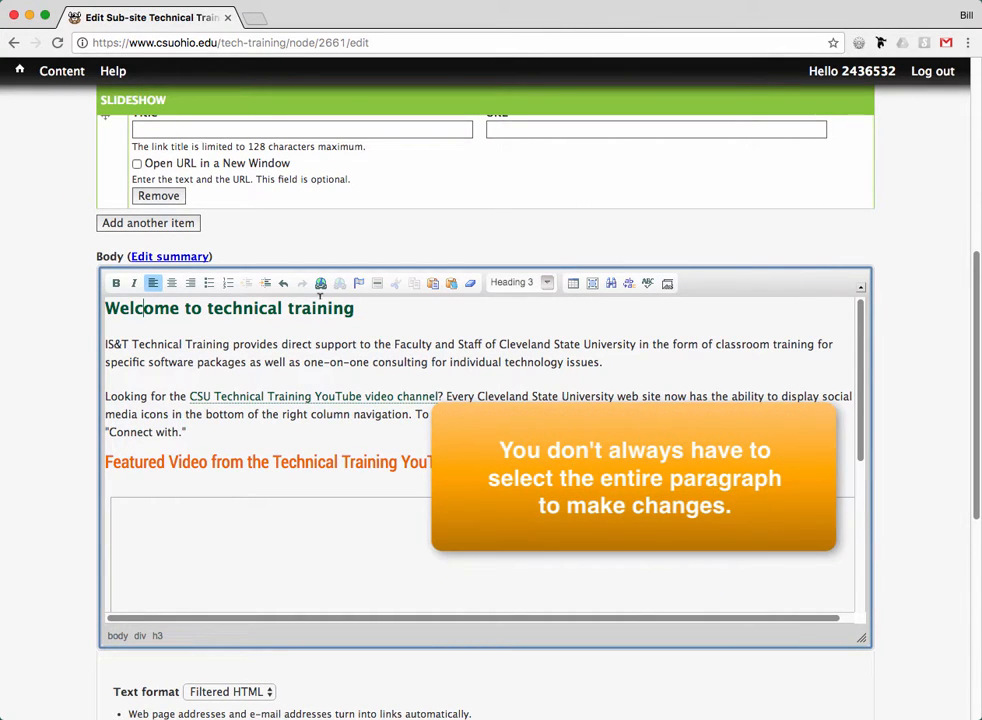
{"action": "left_click", "coordinate": [172, 284]}
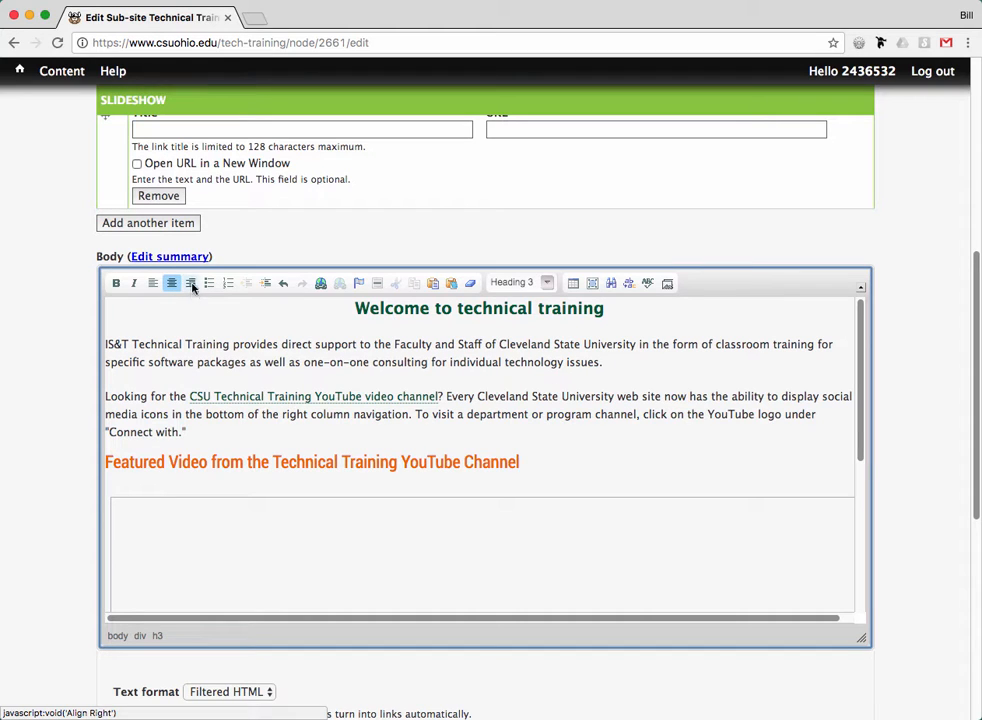
{"action": "left_click", "coordinate": [191, 284]}
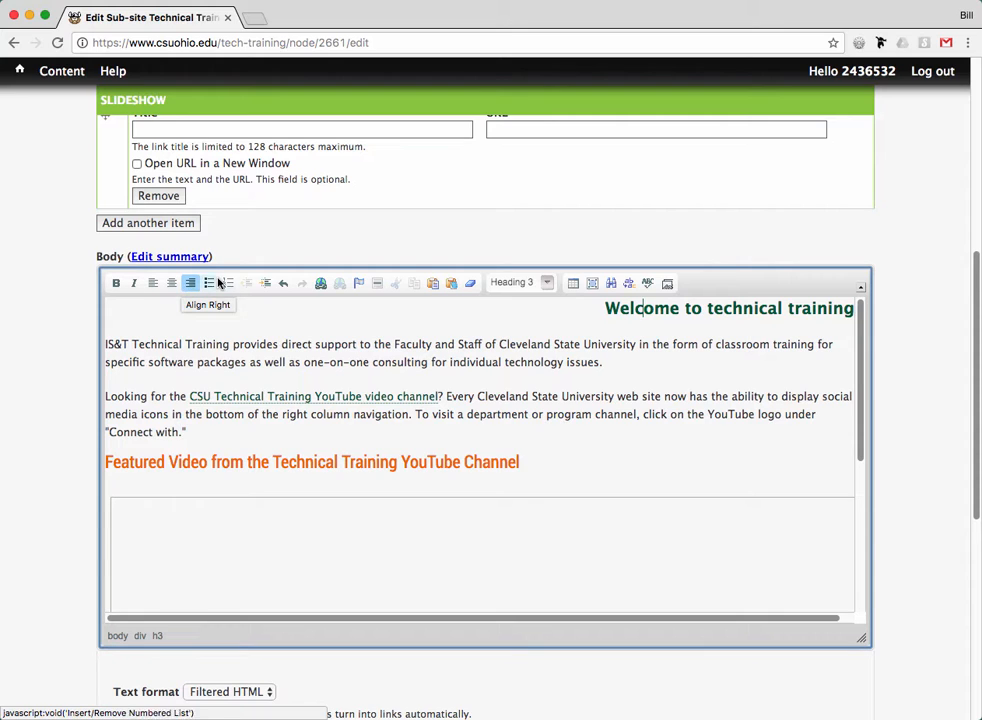
{"action": "left_click", "coordinate": [152, 285]}
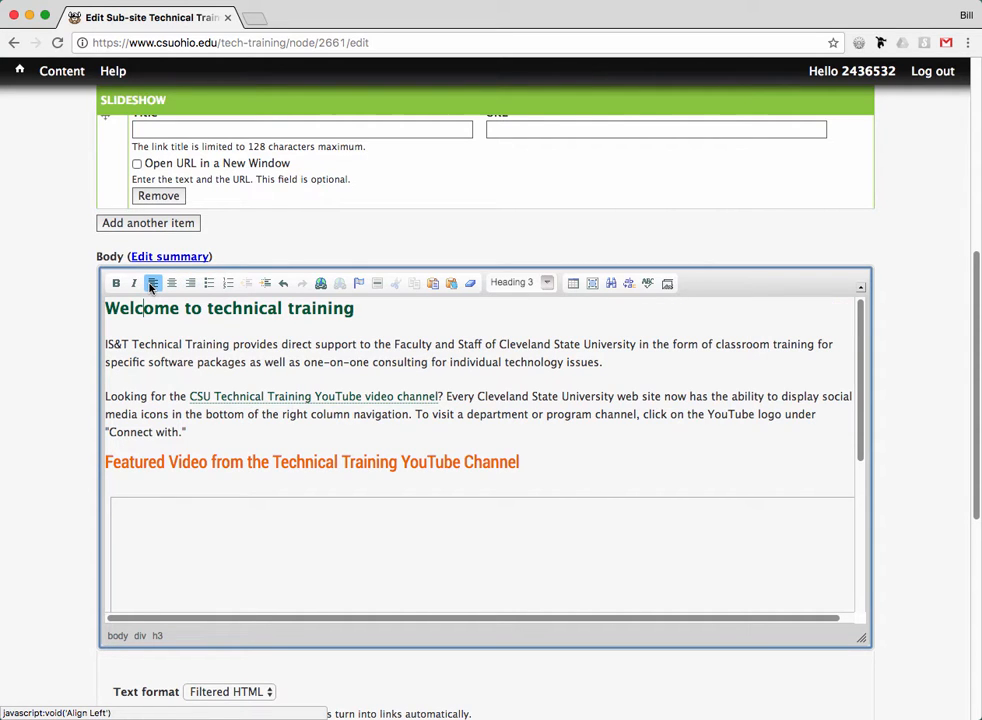
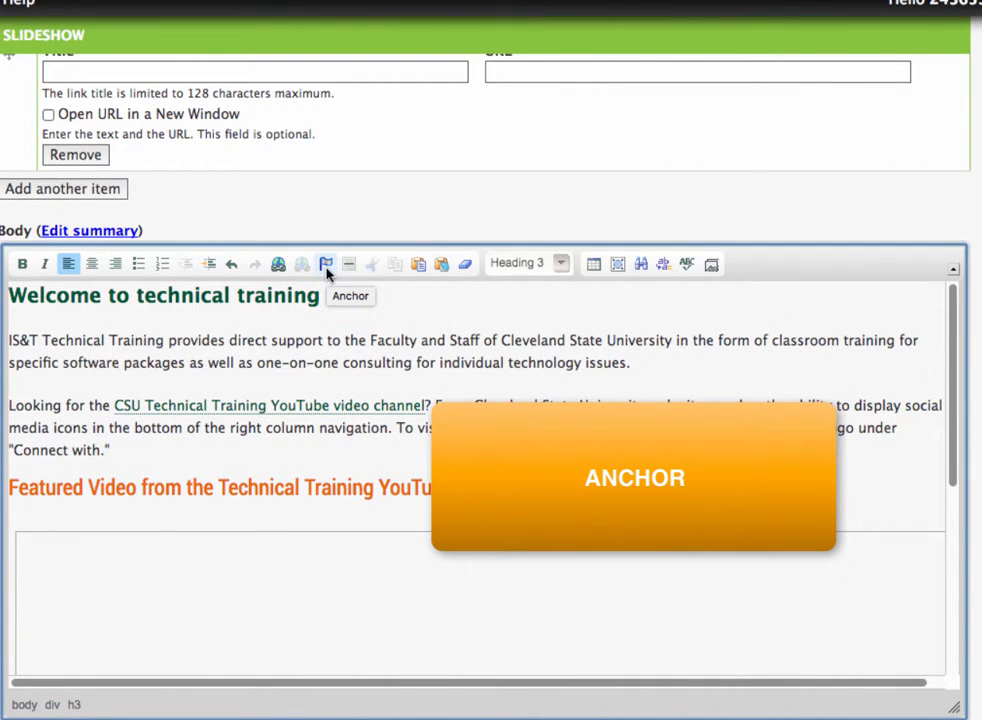
Cut "the Faculty and Staff of Cleveland State University" from the first paragraph and undo the cut
{"action": "left_click", "coordinate": [326, 266]}
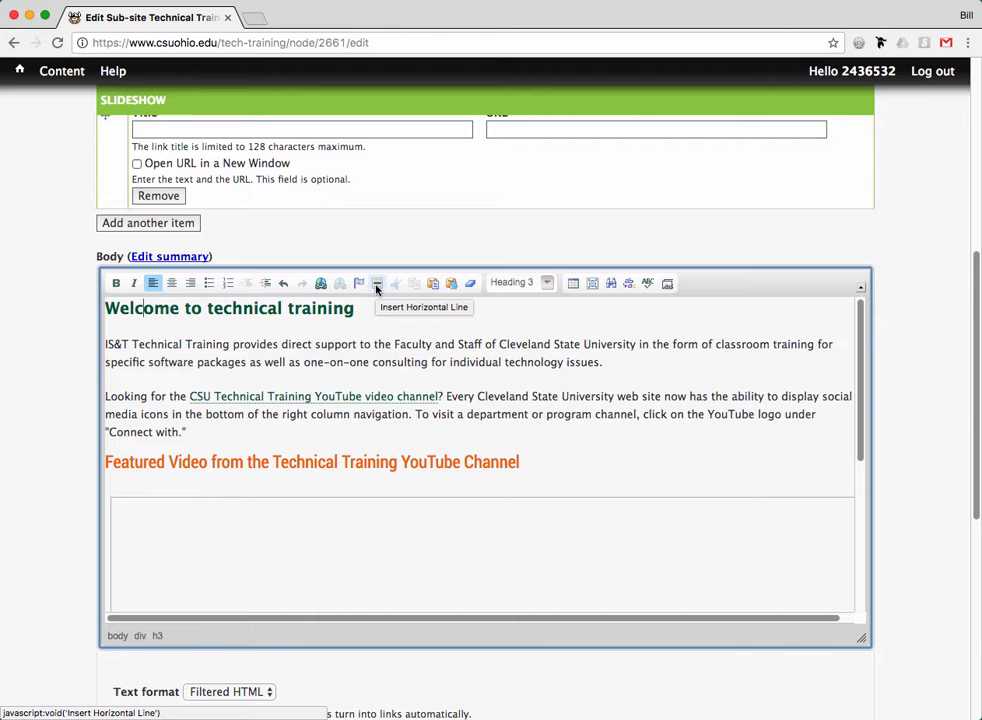
{"action": "left_click", "coordinate": [548, 337]}
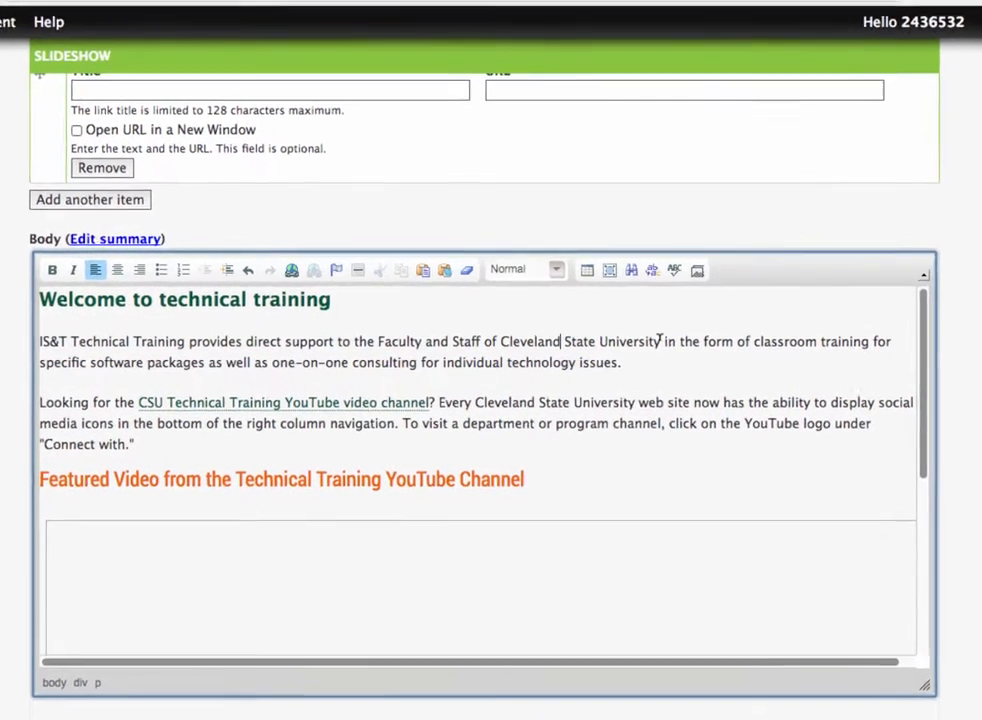
{"action": "left_click_drag", "start_coordinate": [636, 343], "coordinate": [345, 338]}
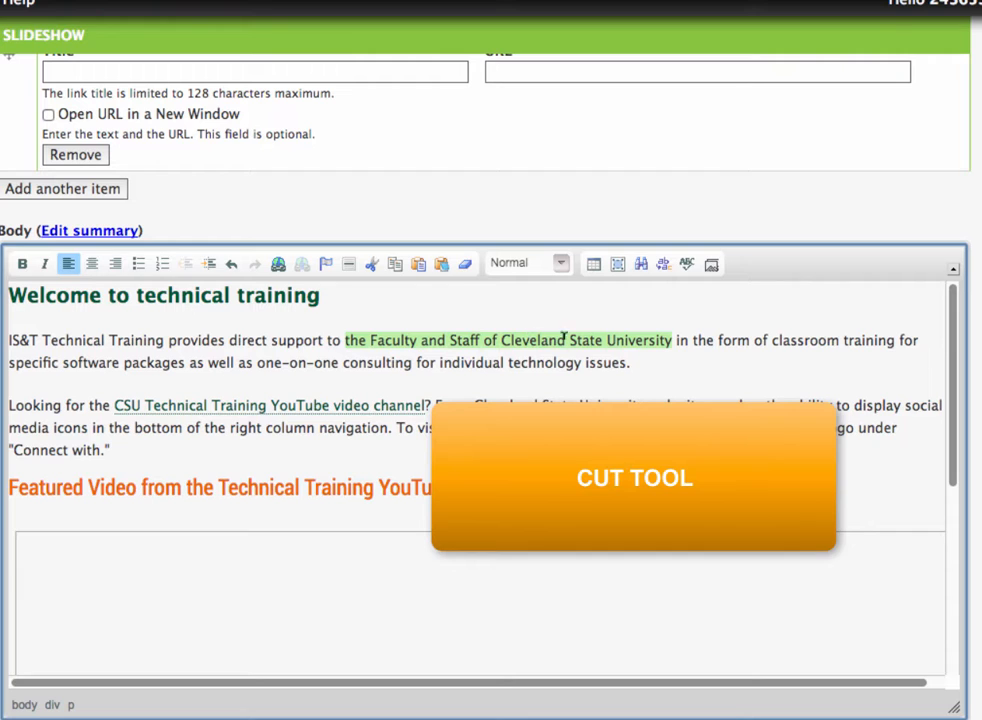
{"action": "left_click", "coordinate": [372, 263]}
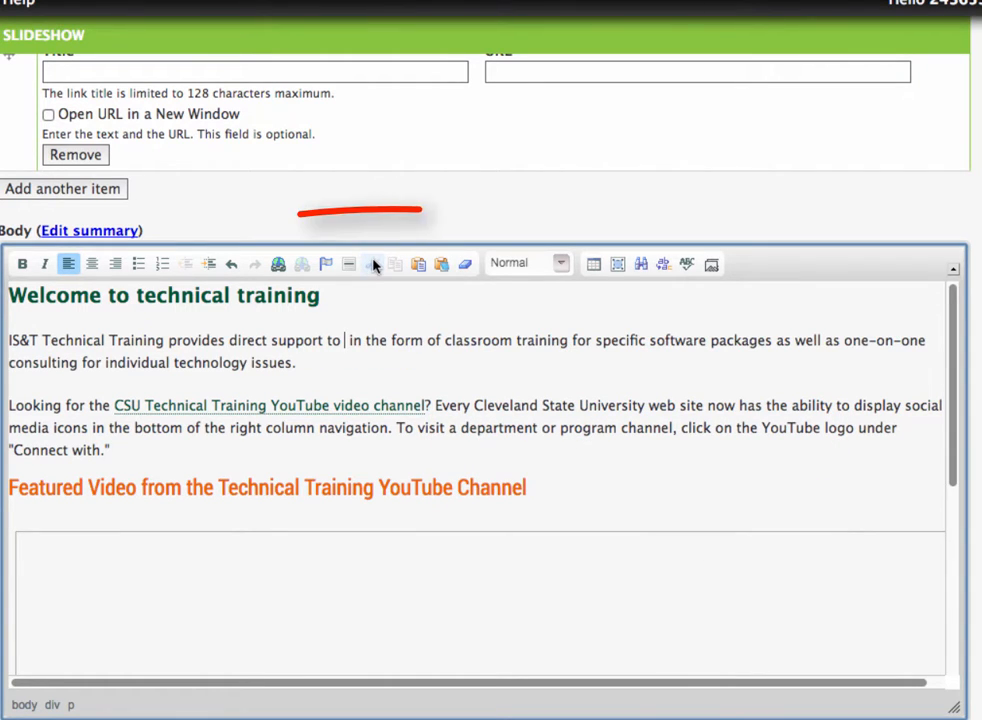
{"action": "key", "text": "ctrl+z"}
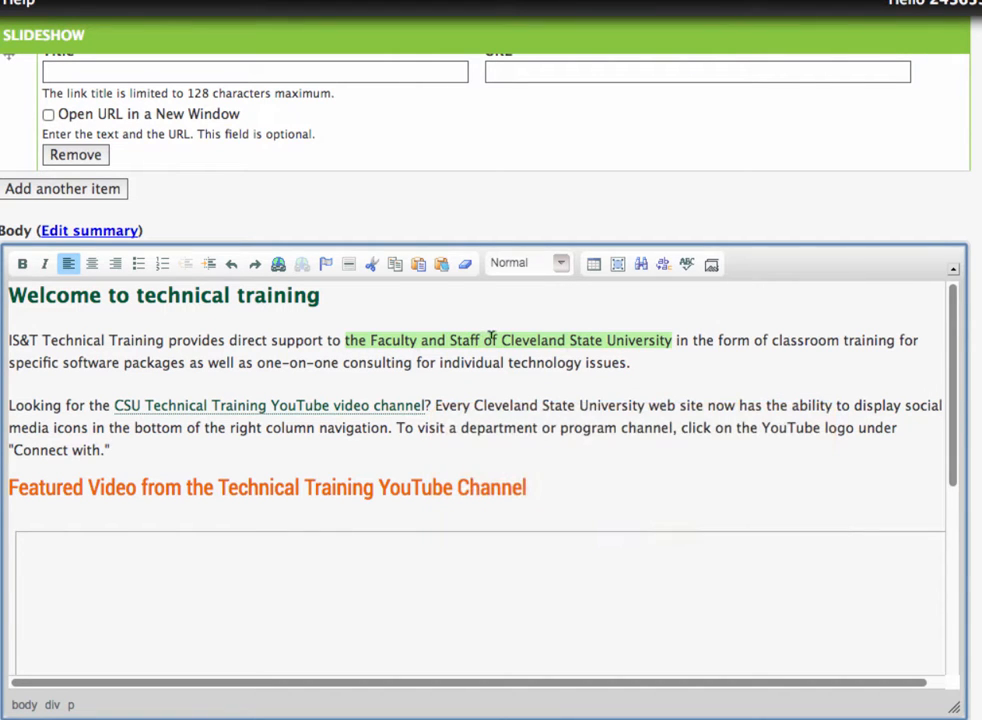
{"action": "left_click", "coordinate": [441, 298]}
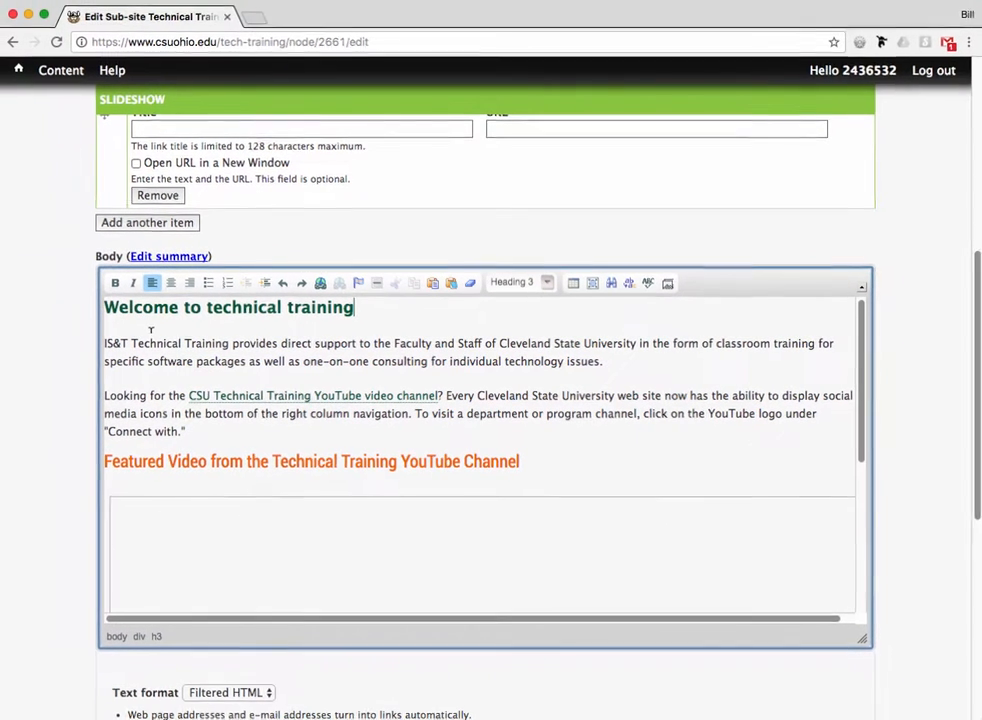
Select the first paragraph and the featured video heading in turn while examining the Remove Format tool
{"action": "left_click_drag", "start_coordinate": [46, 341], "coordinate": [603, 361]}
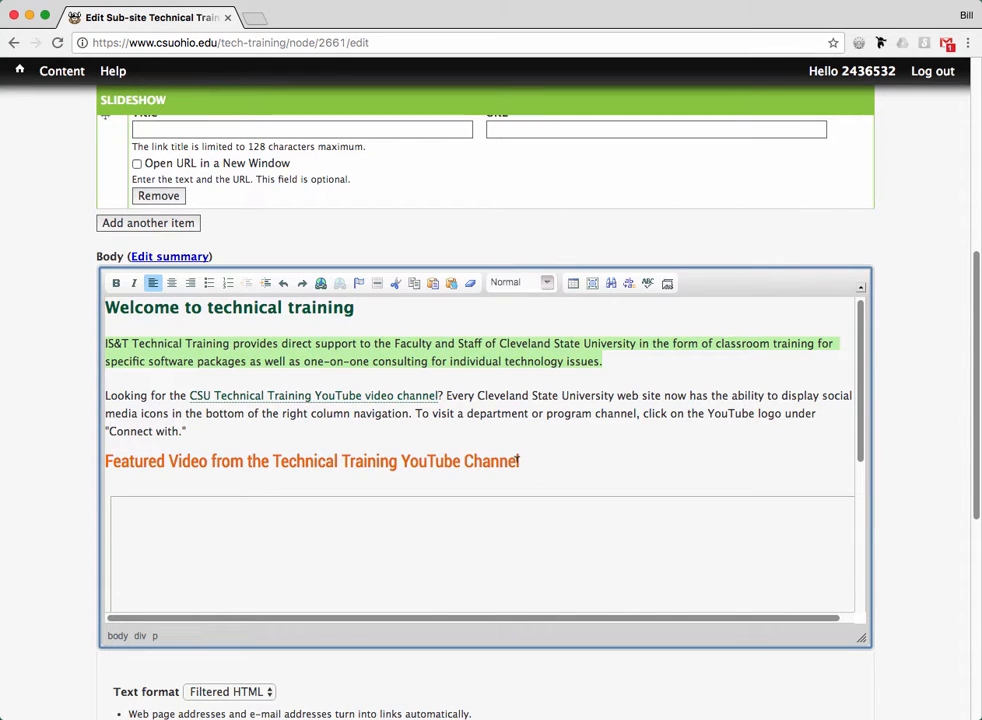
{"action": "left_click_drag", "start_coordinate": [518, 459], "coordinate": [104, 458]}
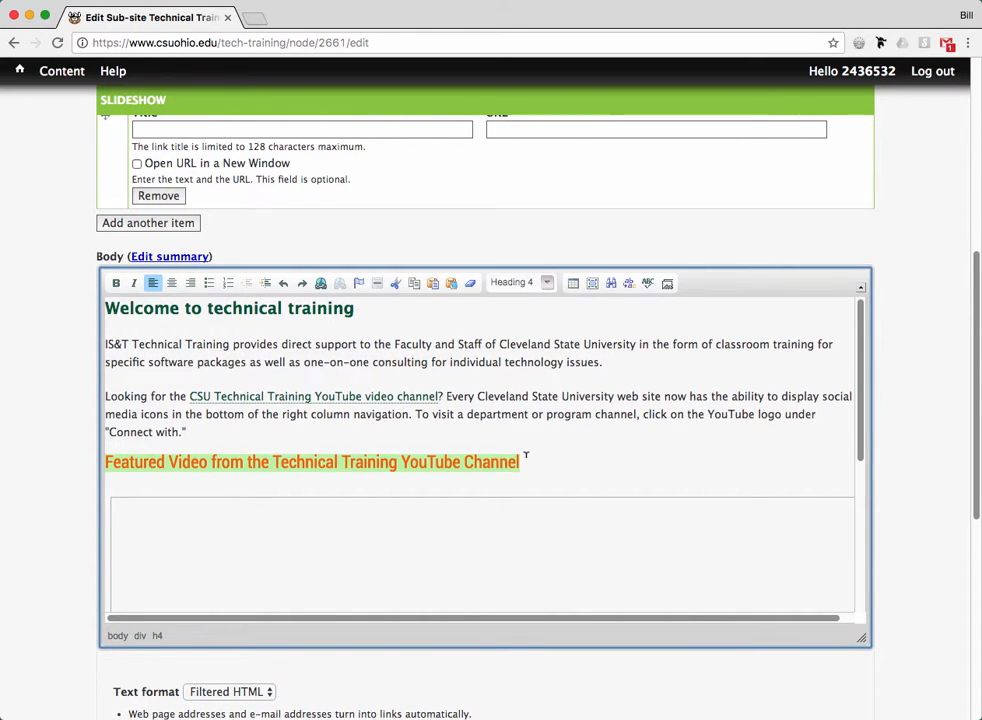
{"action": "scroll", "coordinate": [485, 320], "scroll_direction": "up", "scroll_amount": 1}
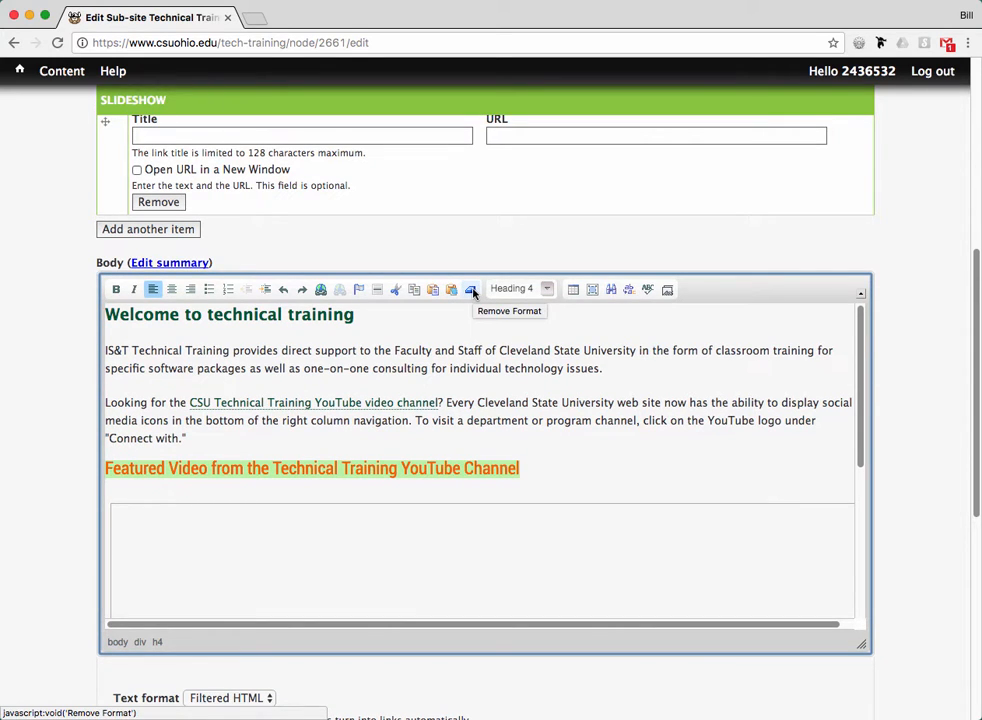
{"action": "scroll", "coordinate": [487, 424], "scroll_direction": "up", "scroll_amount": 1}
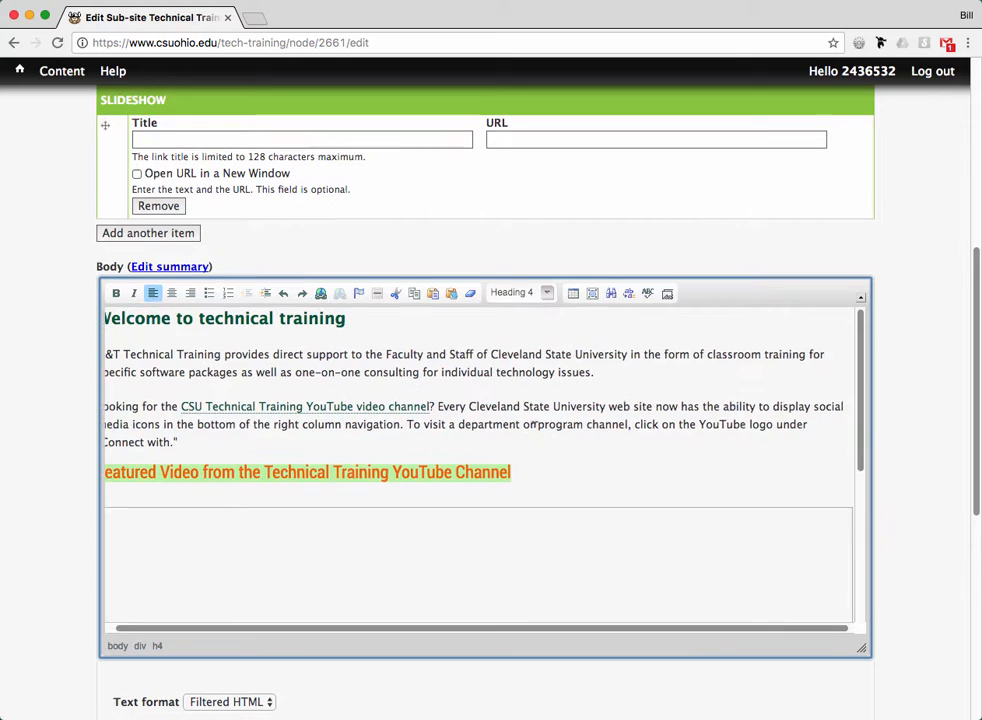
{"action": "left_click", "coordinate": [503, 393]}
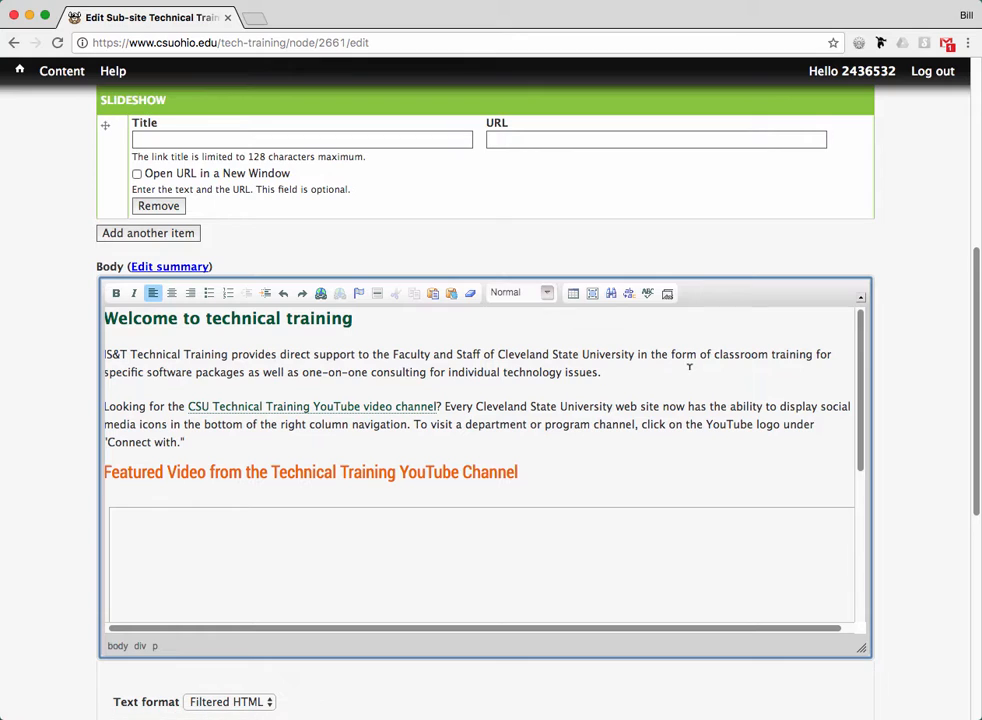
Check the paragraph formats of the first paragraph, welcome heading and featured video heading, and look through the available paragraph formats
{"action": "left_click_drag", "start_coordinate": [155, 354], "coordinate": [575, 370]}
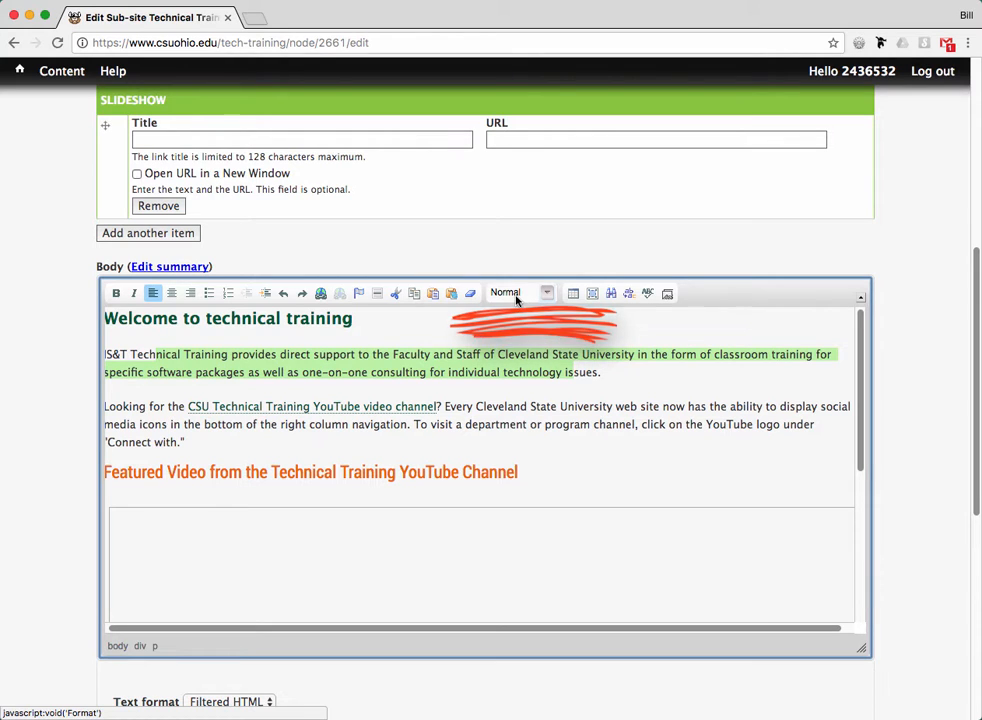
{"action": "double_click", "coordinate": [319, 318]}
{"action": "triple_click", "coordinate": [256, 318]}
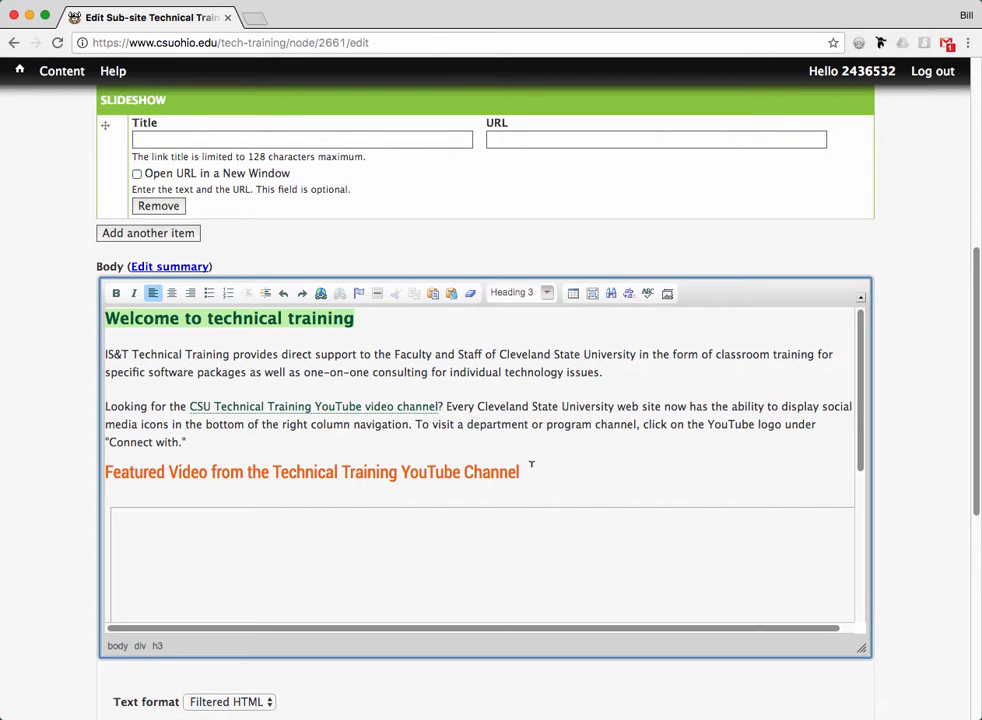
{"action": "left_click_drag", "start_coordinate": [561, 464], "coordinate": [107, 461]}
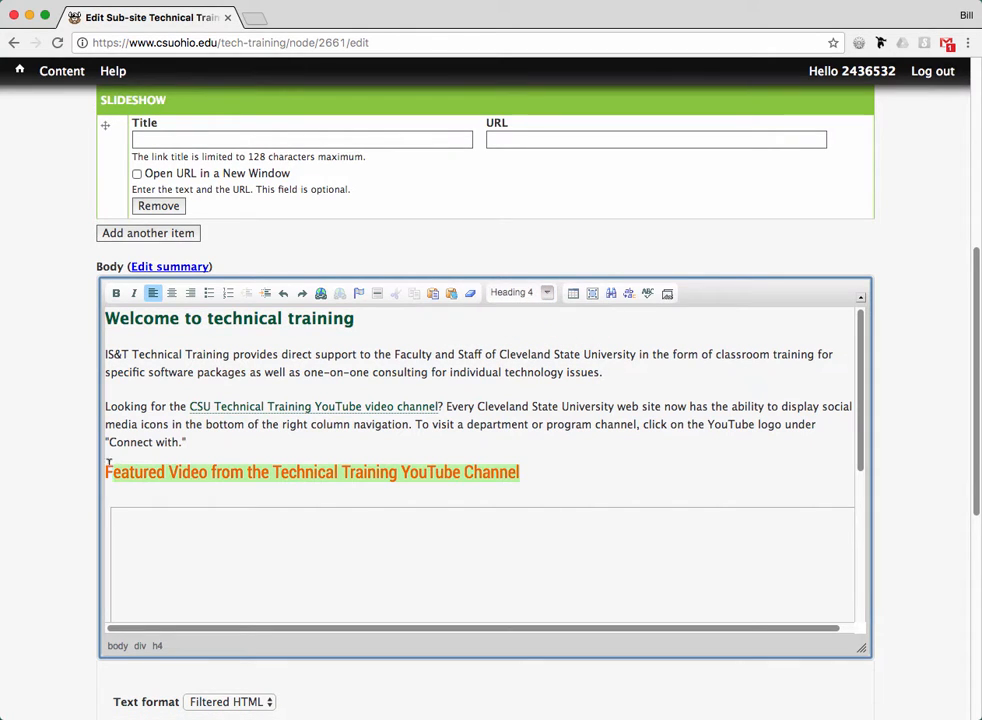
{"action": "left_click", "coordinate": [494, 335]}
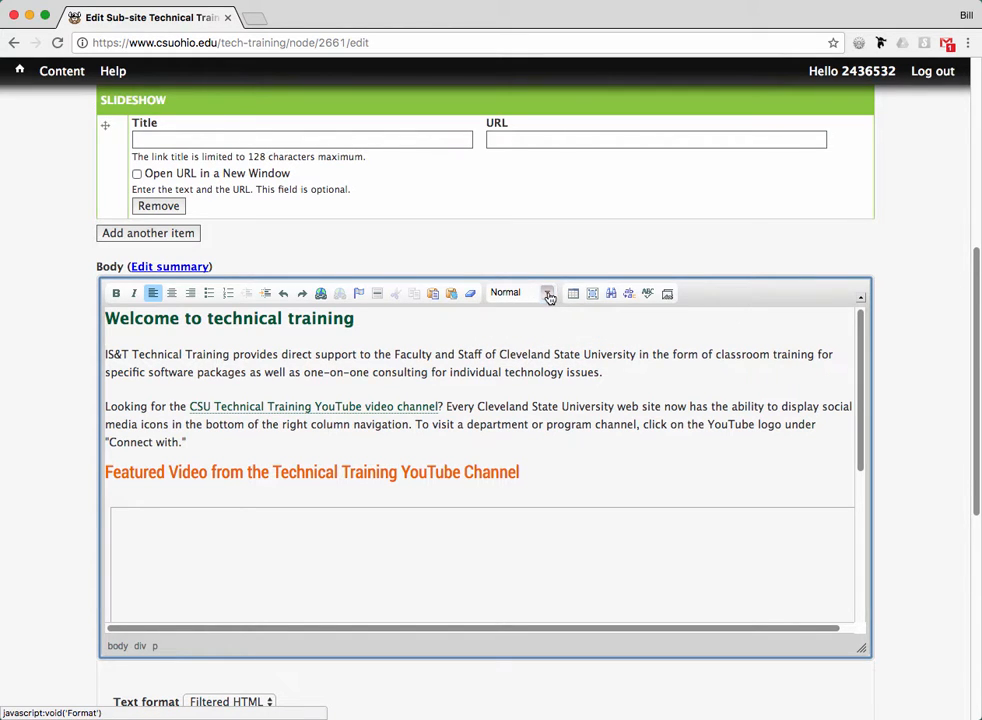
{"action": "left_click", "coordinate": [548, 294]}
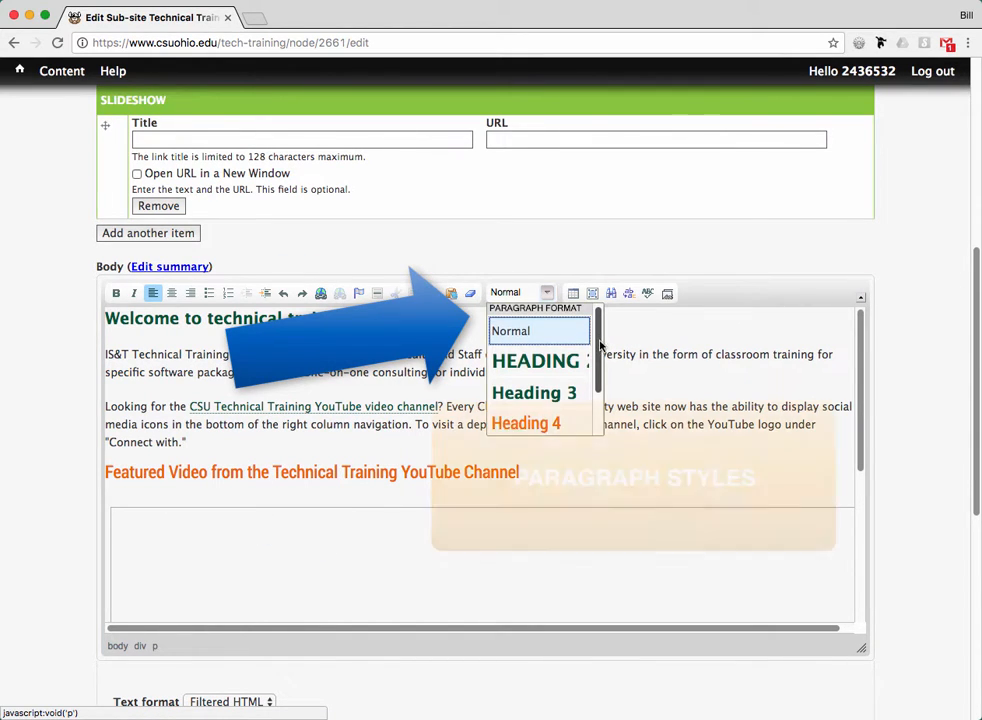
{"action": "left_click_drag", "start_coordinate": [600, 383], "coordinate": [604, 338]}
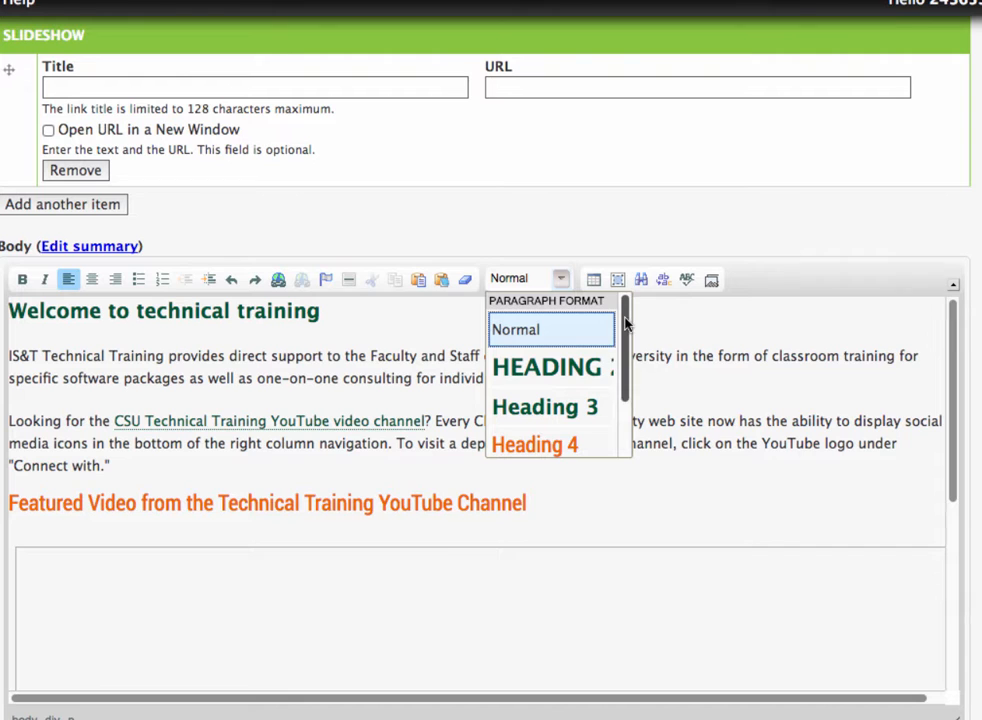
Look through the available paragraph formats and set the "Welcome to technical training" heading to Heading 2
{"action": "left_click_drag", "start_coordinate": [625, 323], "coordinate": [627, 333]}
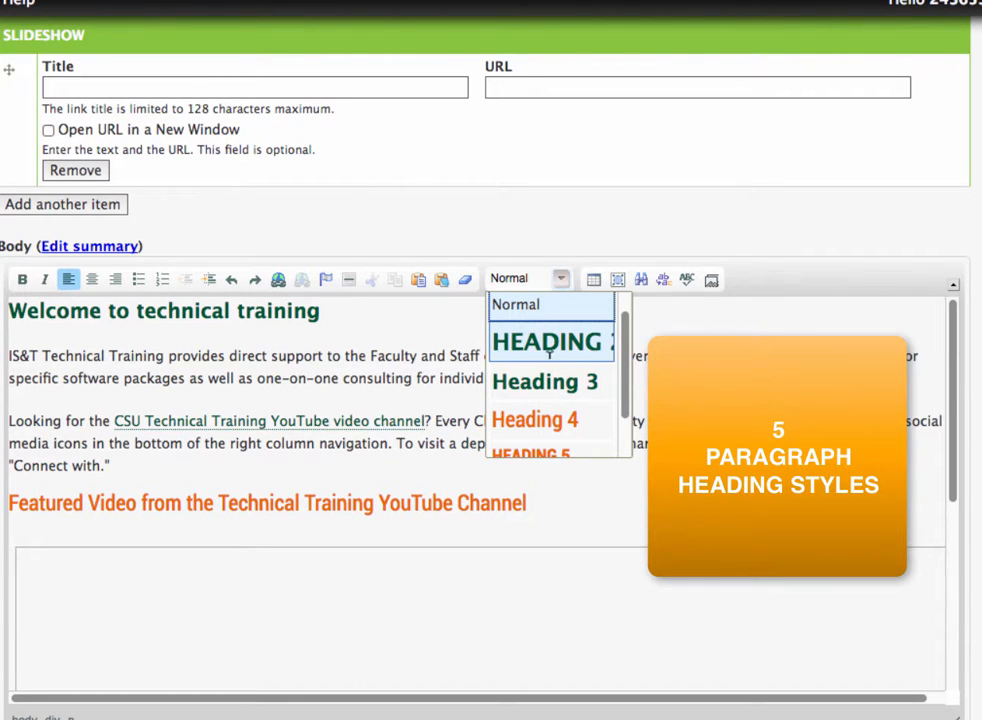
{"action": "left_click_drag", "start_coordinate": [625, 353], "coordinate": [622, 311]}
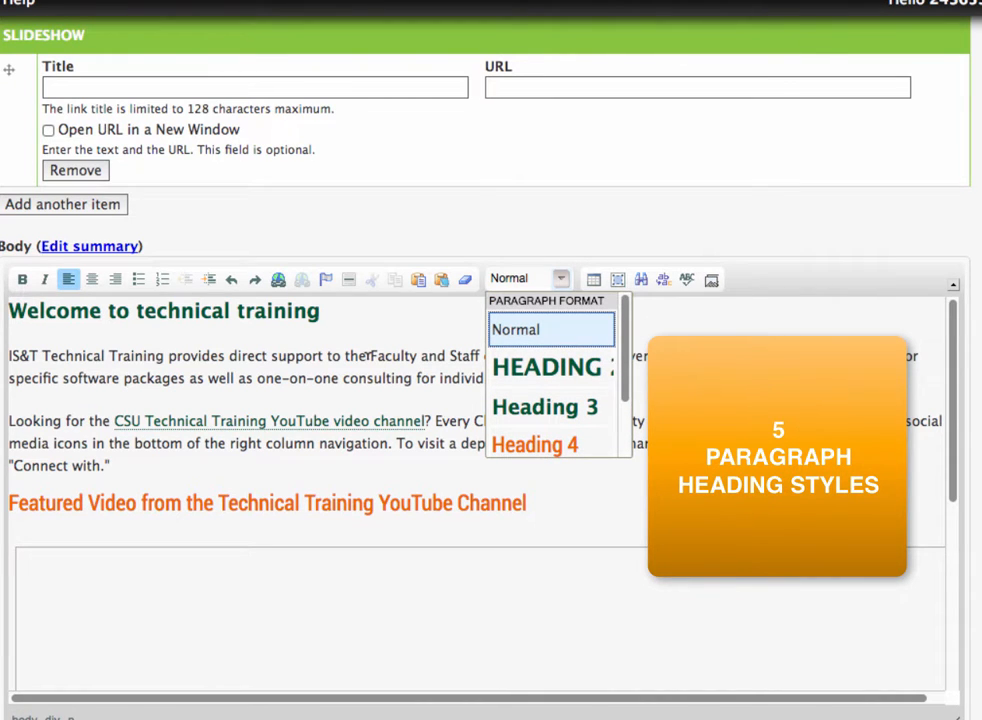
{"action": "left_click", "coordinate": [256, 311]}
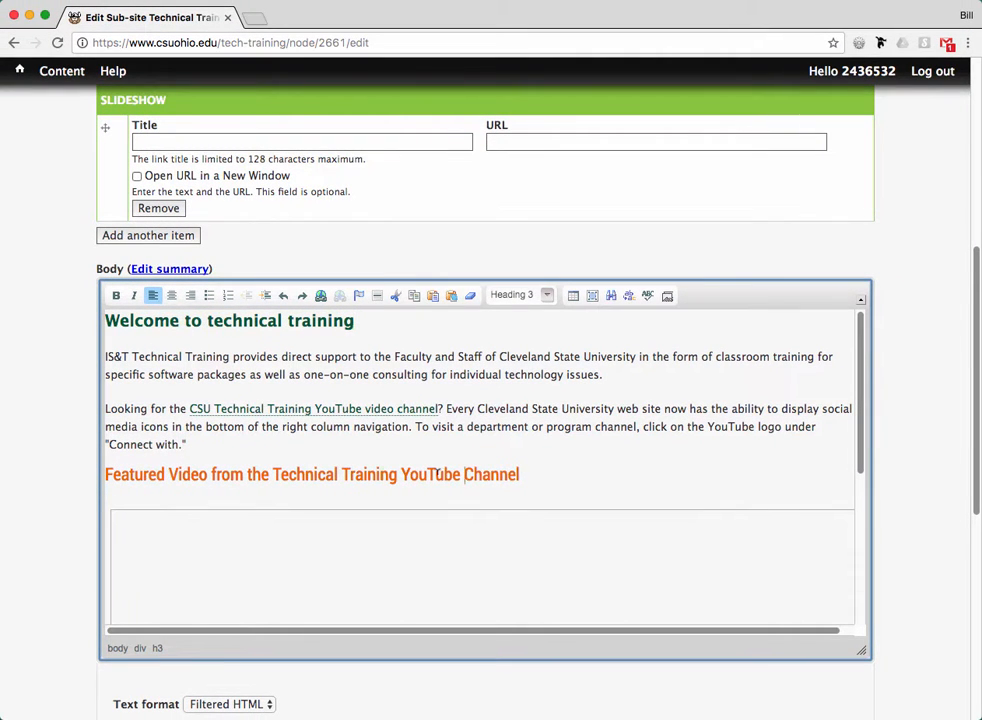
{"action": "left_click", "coordinate": [547, 296]}
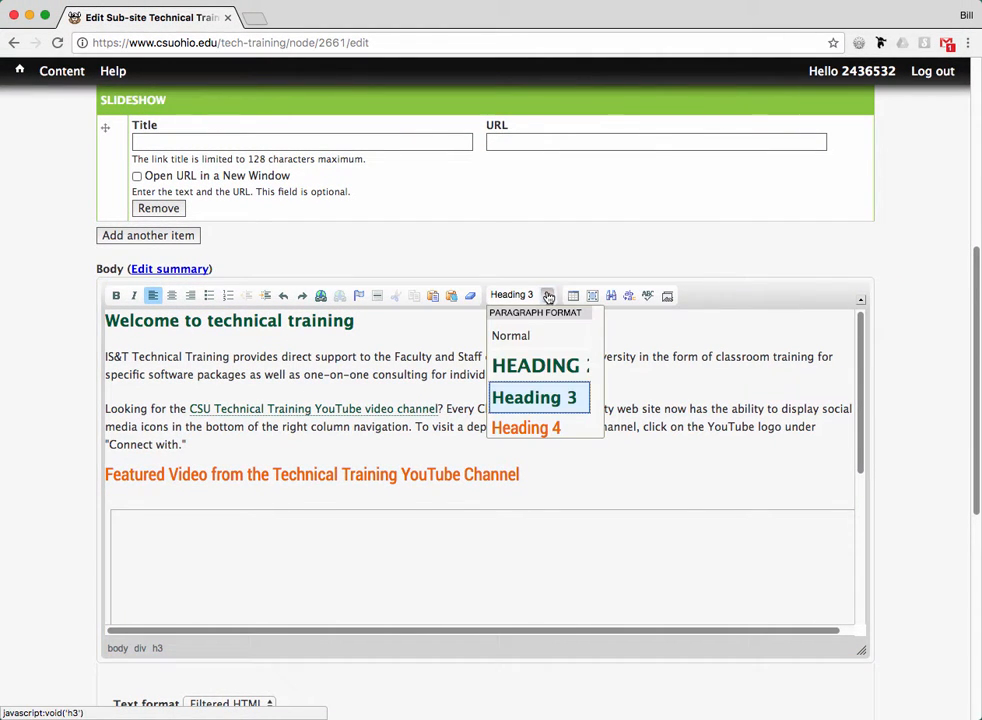
{"action": "left_click", "coordinate": [545, 369]}
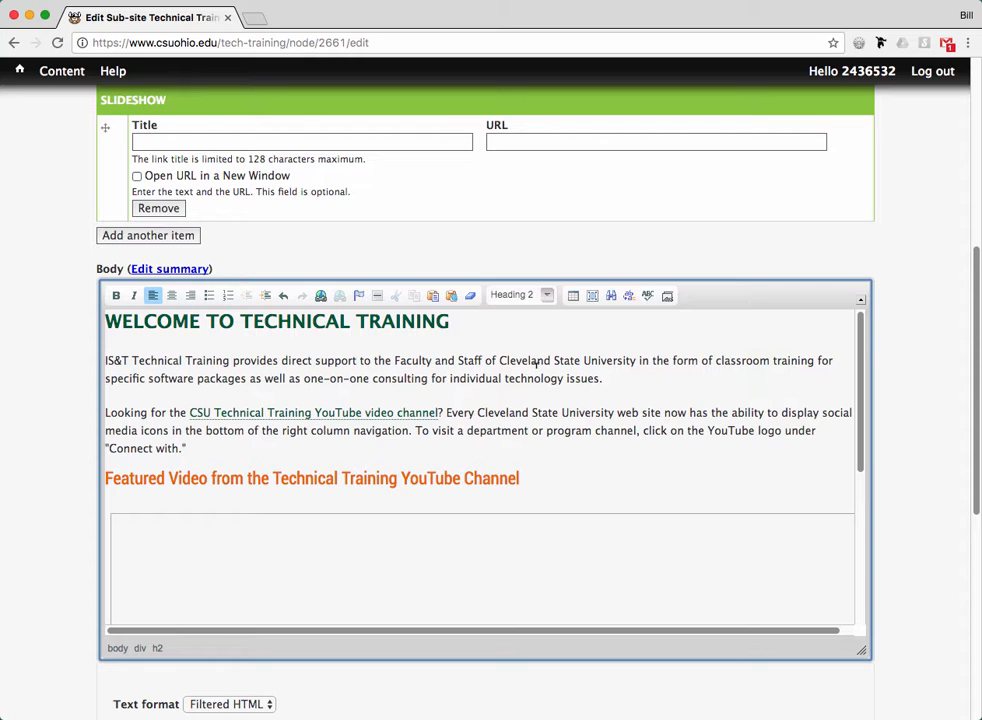
{"action": "left_click", "coordinate": [548, 297]}
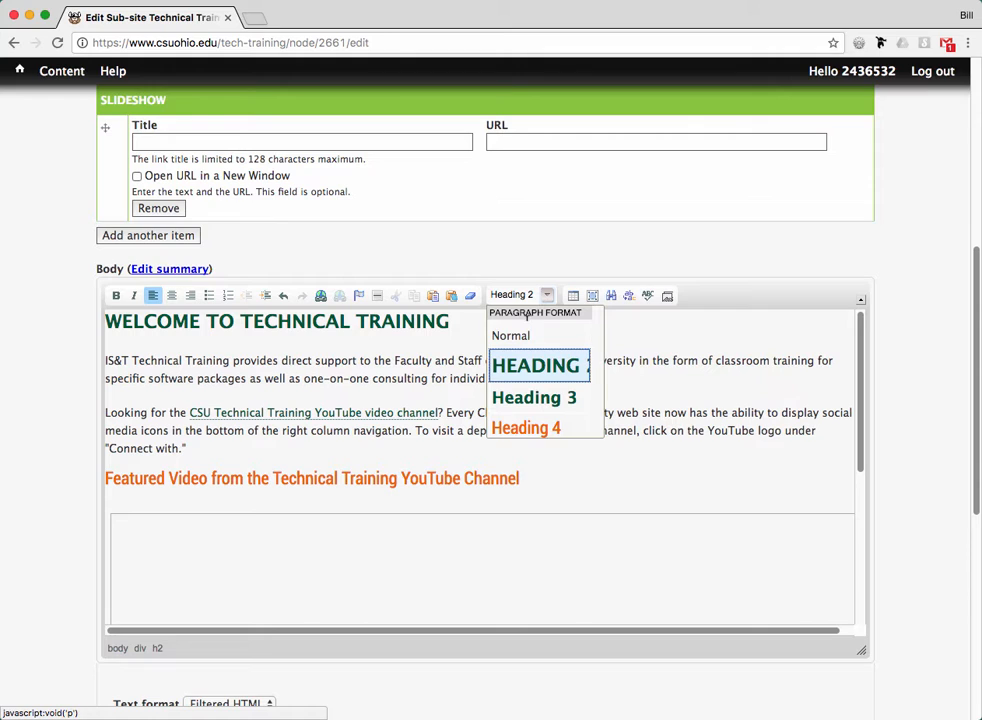
{"action": "left_click", "coordinate": [671, 327]}
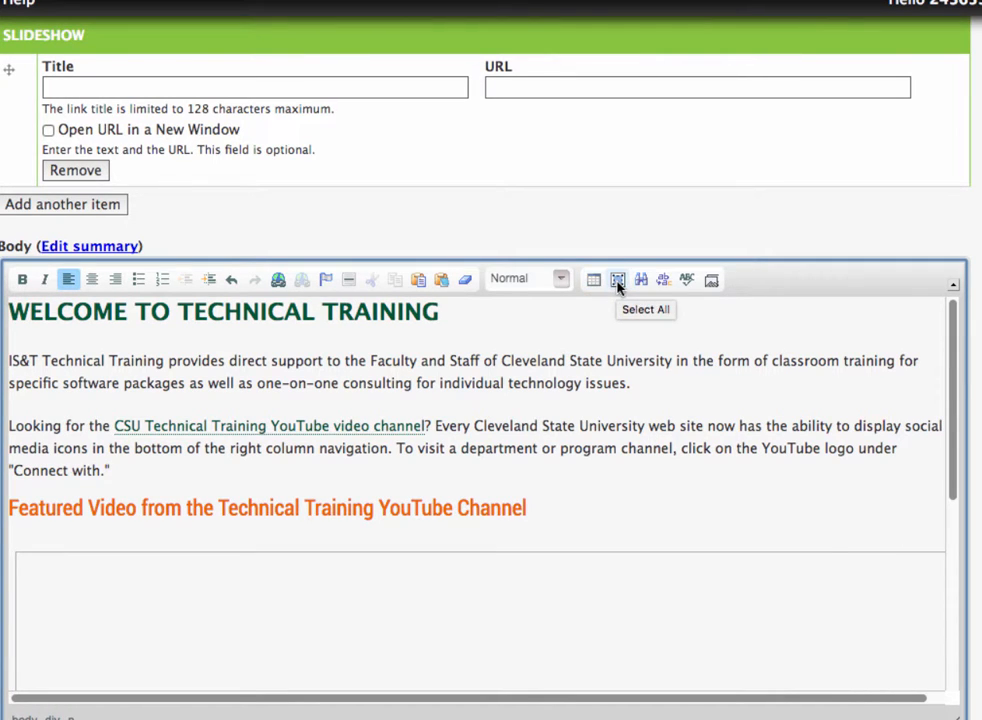
Try selecting all body content, then examine the find and replace options of the Find tool and close it without replacing anything
{"action": "left_click", "coordinate": [618, 281]}
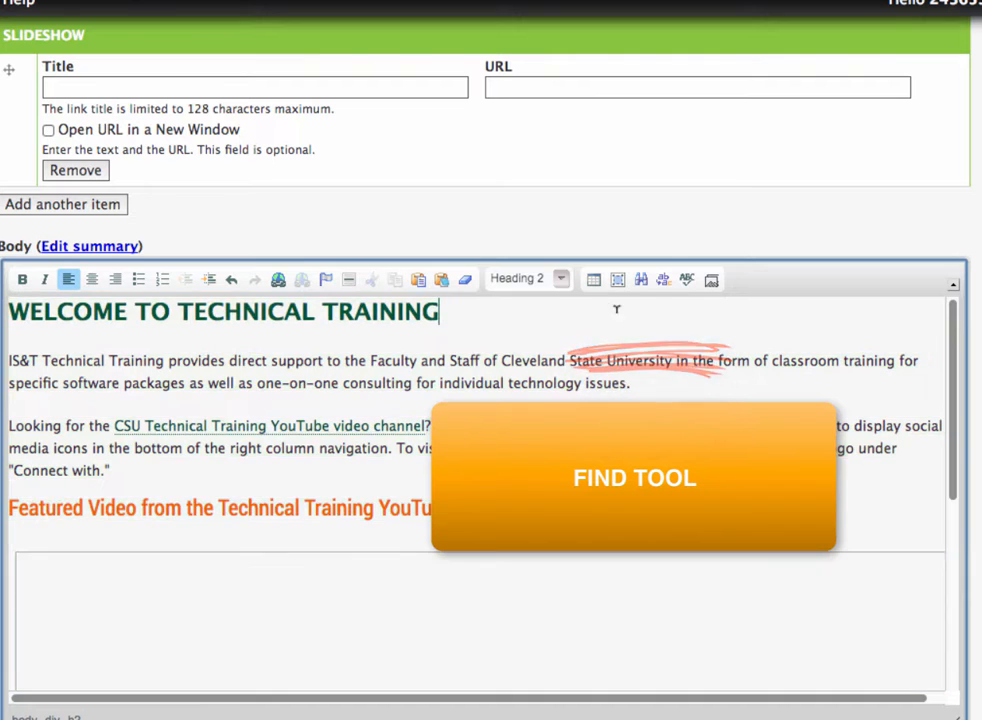
{"action": "left_click", "coordinate": [641, 279]}
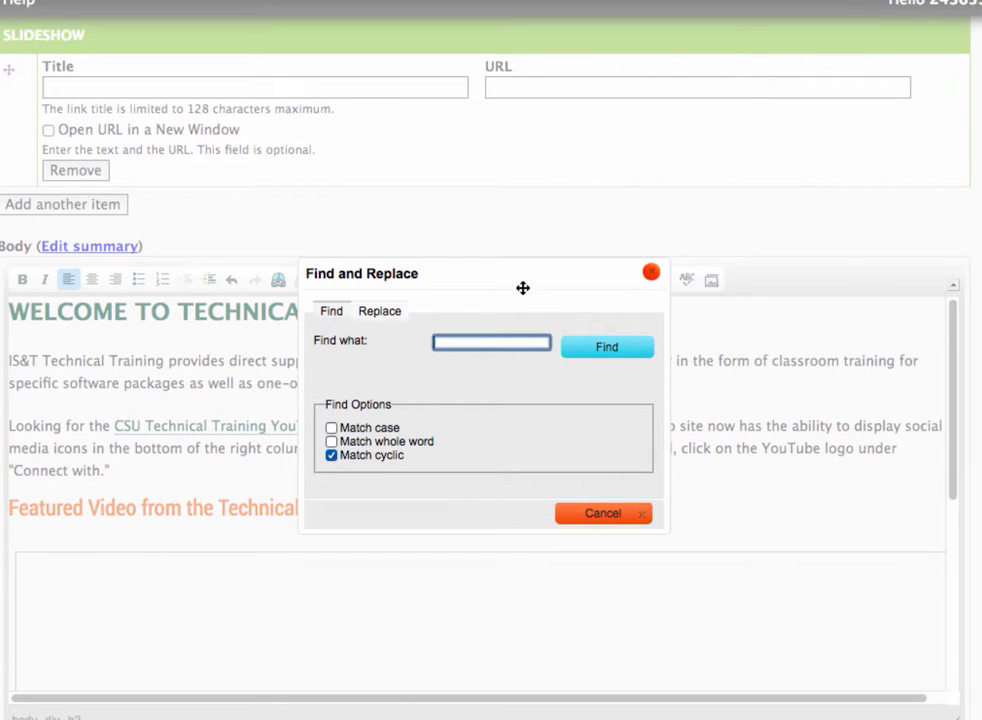
{"action": "left_click_drag", "start_coordinate": [522, 287], "coordinate": [587, 331]}
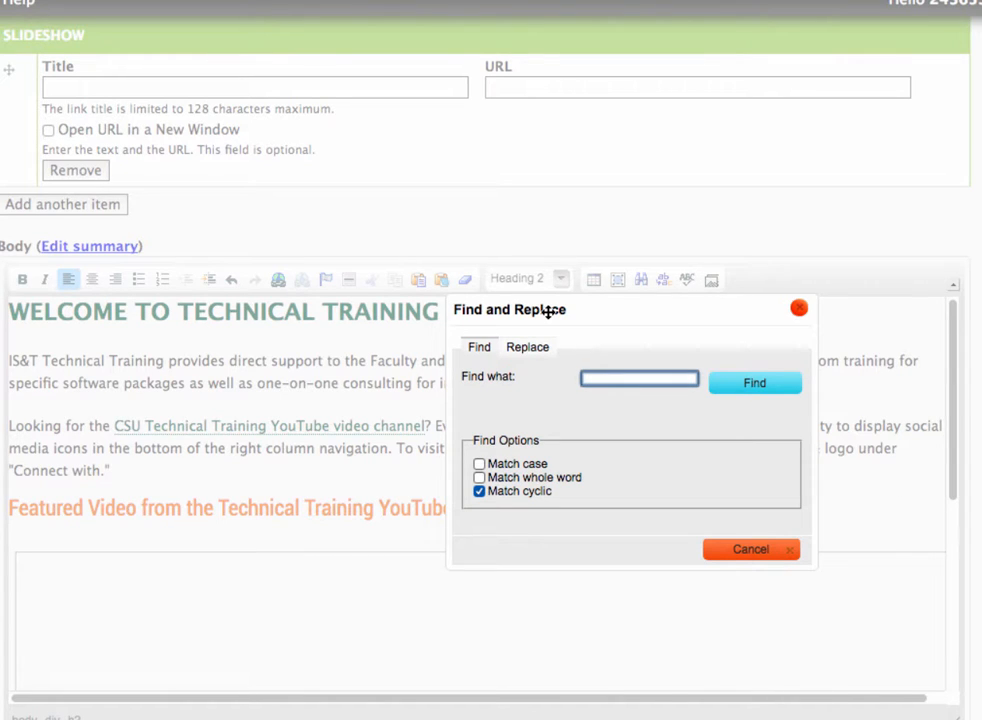
{"action": "left_click", "coordinate": [536, 347]}
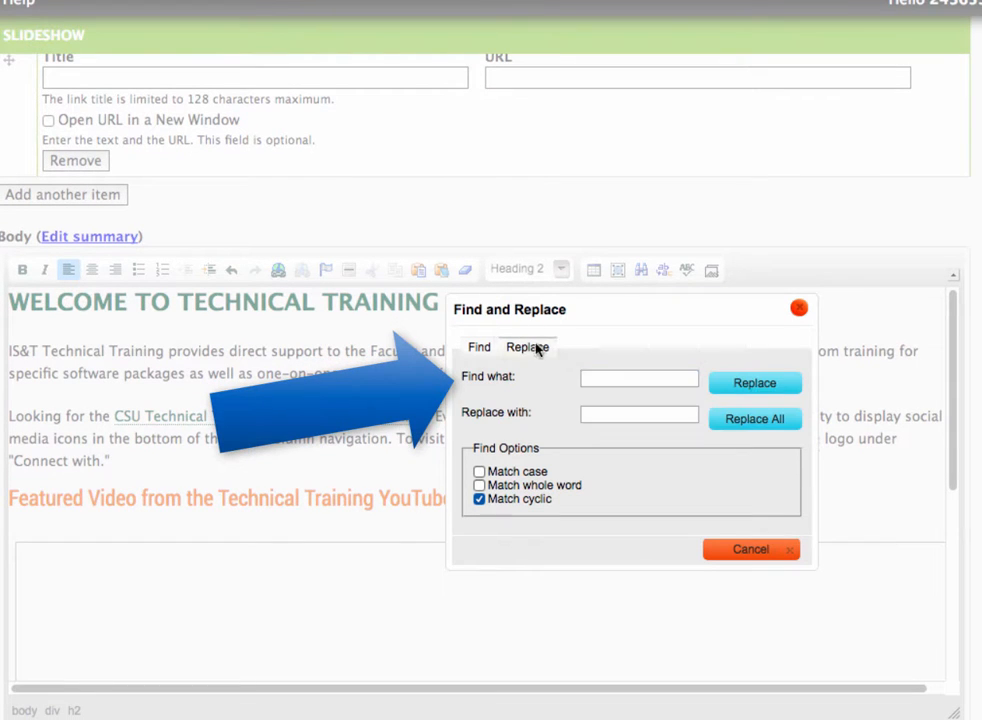
{"action": "left_click", "coordinate": [613, 376]}
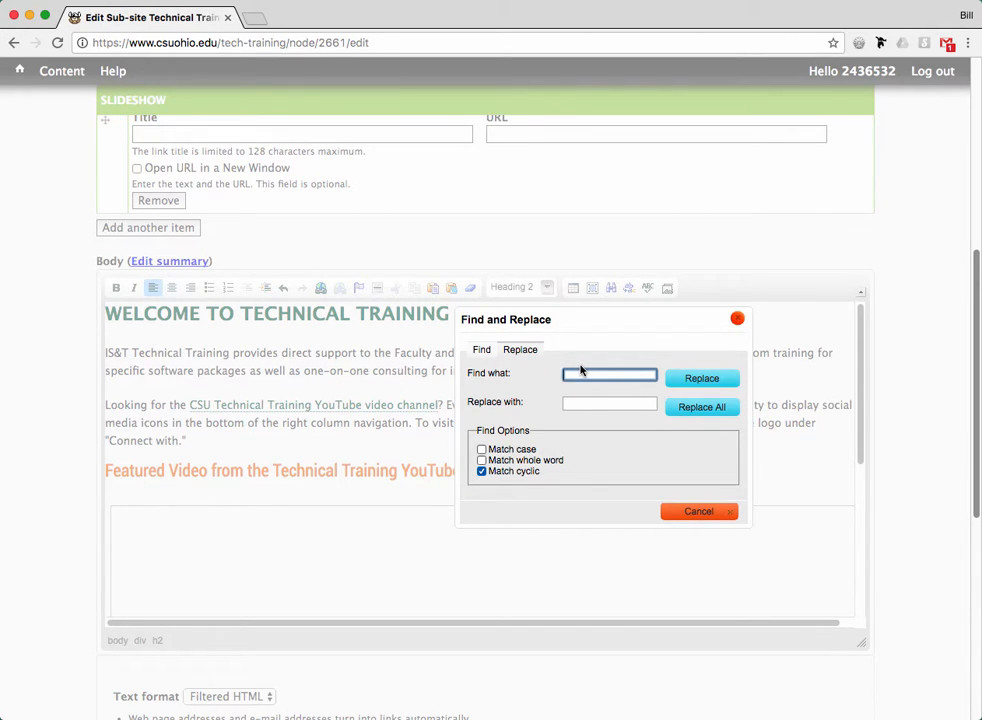
{"action": "left_click", "coordinate": [737, 318]}
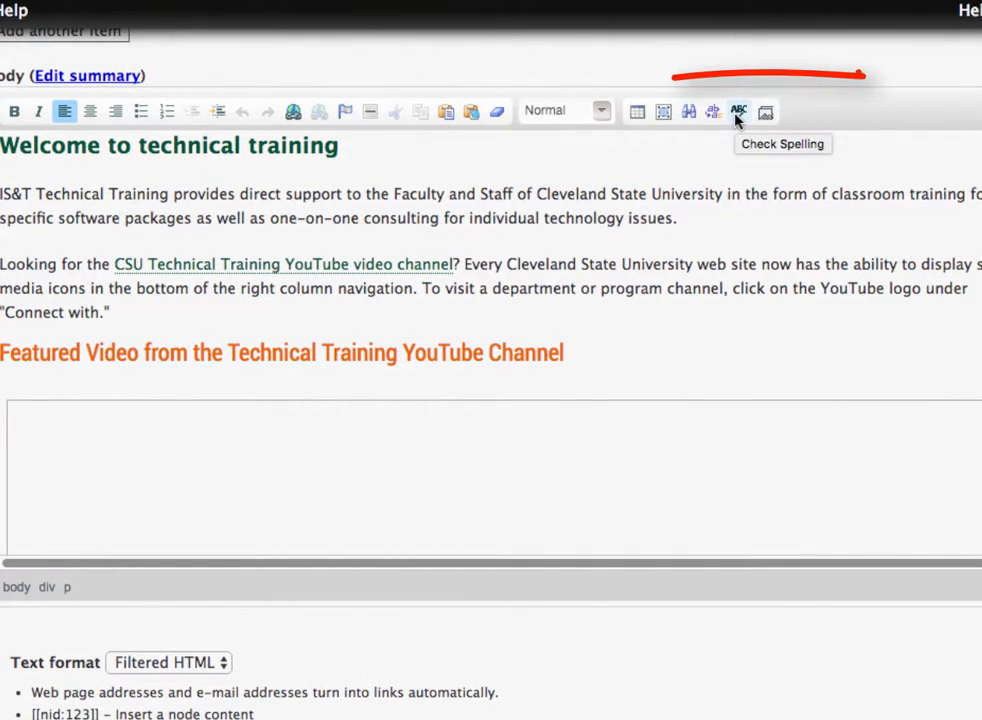
Run Check Spelling on the body text and examine its grammar check, thesaurus and available languages, keeping American English
{"action": "left_click", "coordinate": [738, 113]}
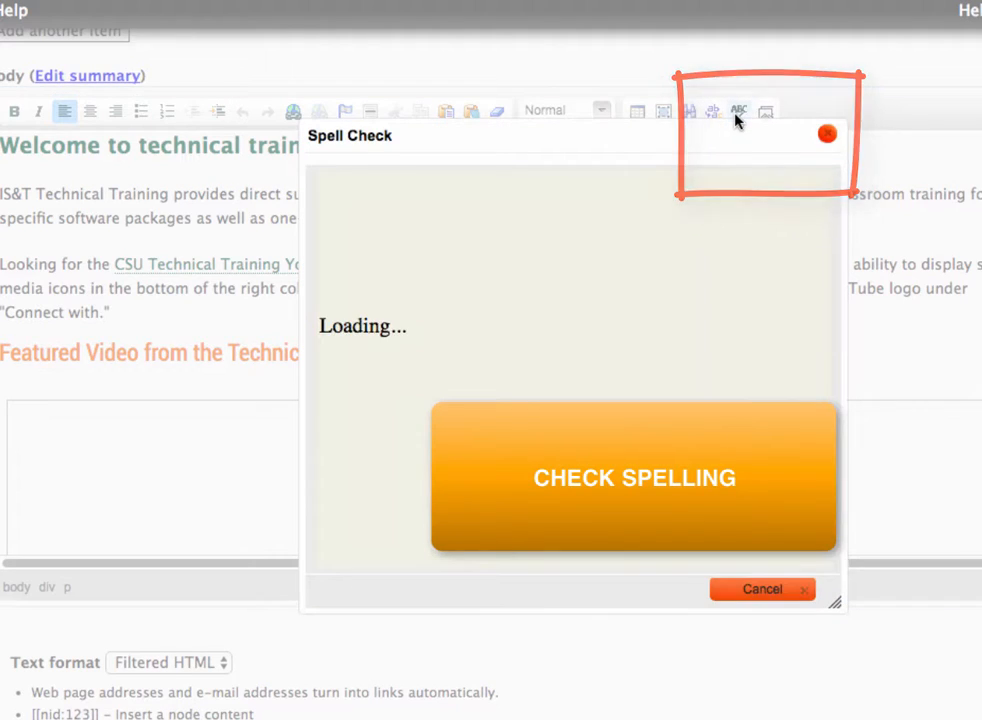
{"action": "left_click_drag", "start_coordinate": [712, 136], "coordinate": [708, 172]}
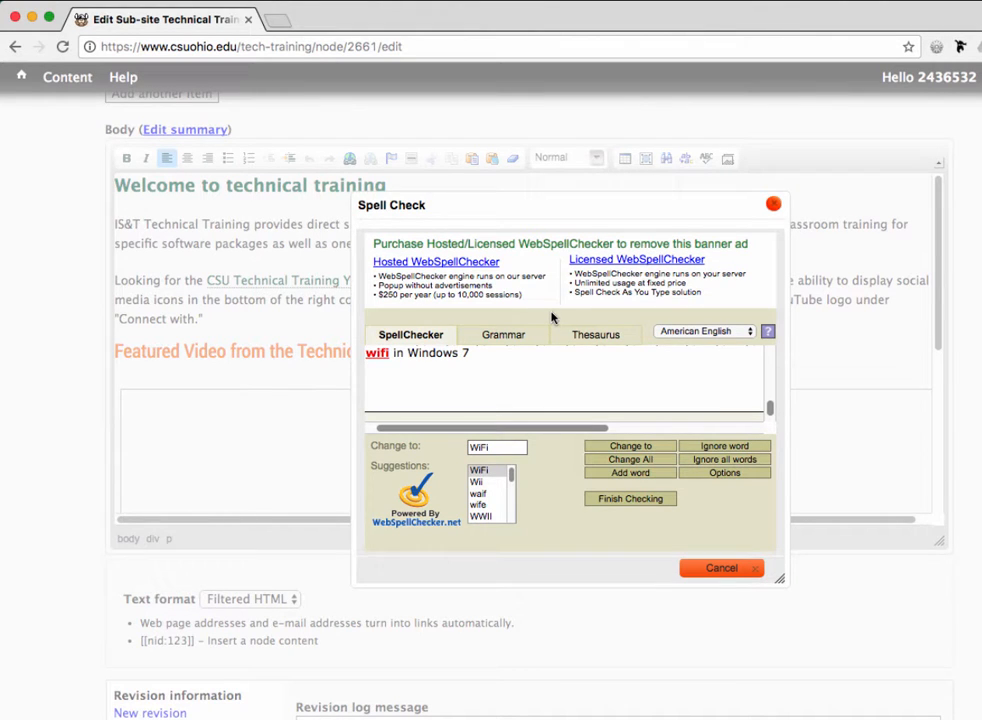
{"action": "left_click", "coordinate": [518, 337]}
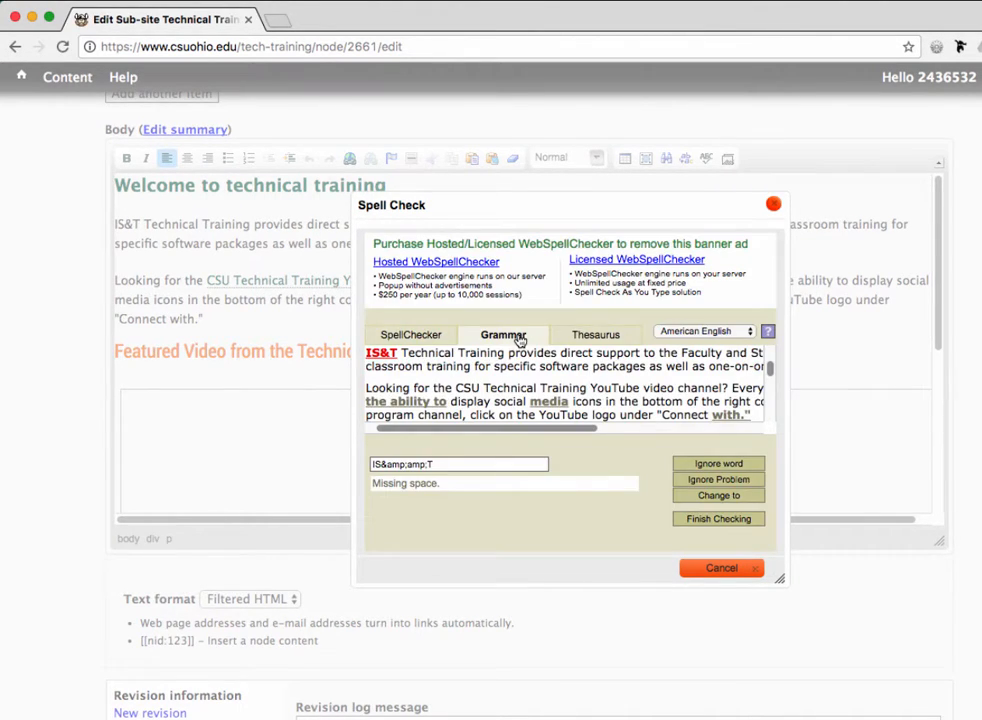
{"action": "left_click", "coordinate": [600, 338]}
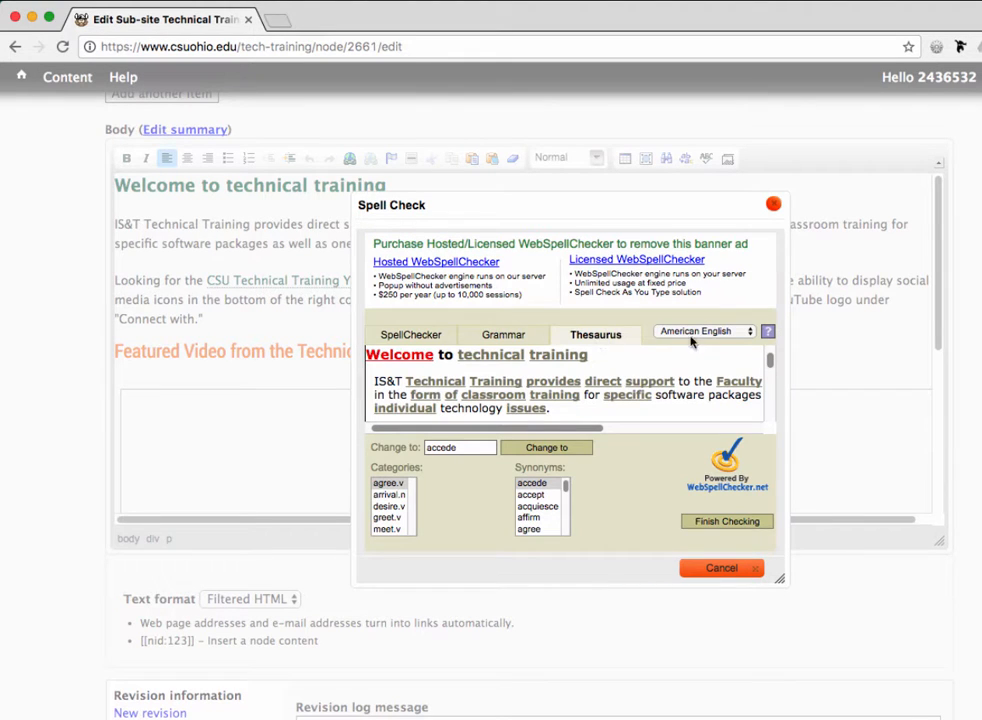
{"action": "left_click", "coordinate": [731, 333]}
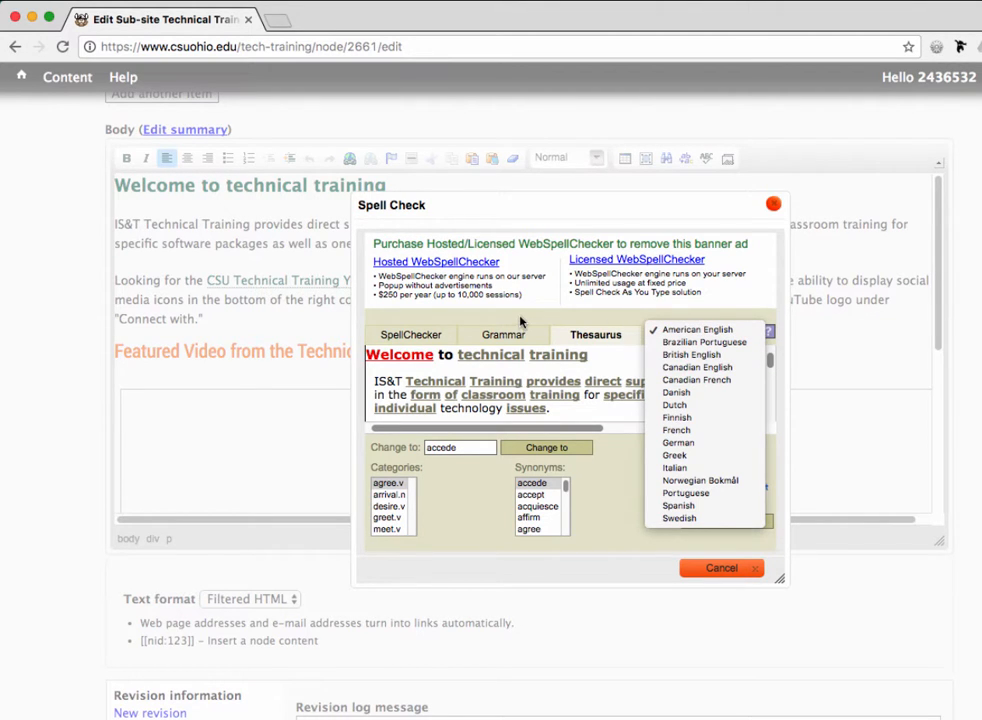
{"action": "left_click", "coordinate": [630, 315]}
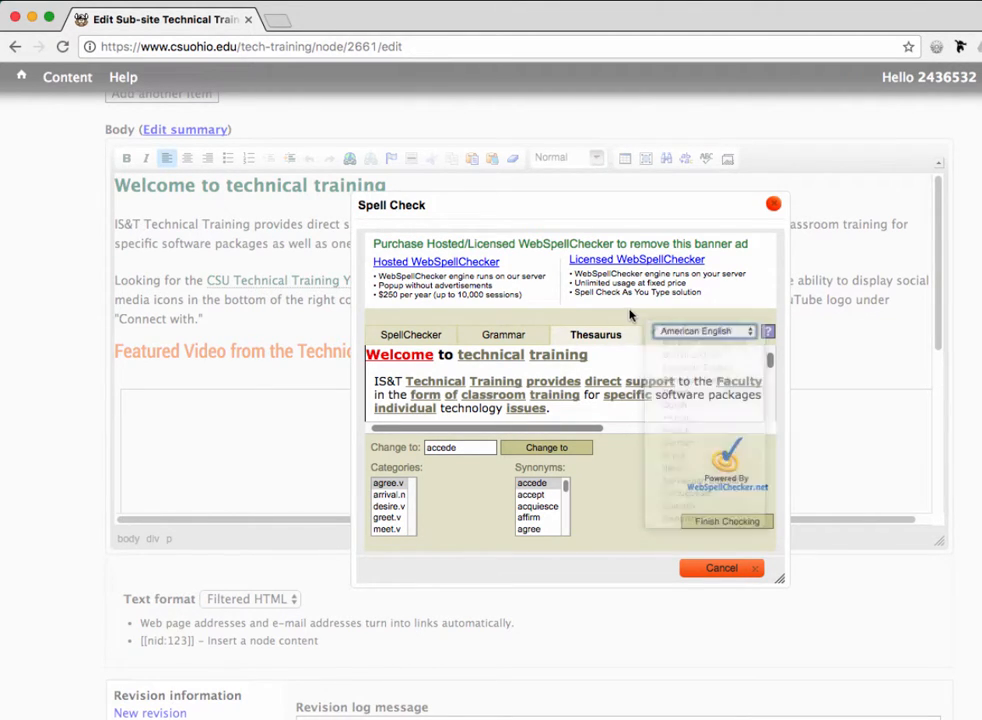